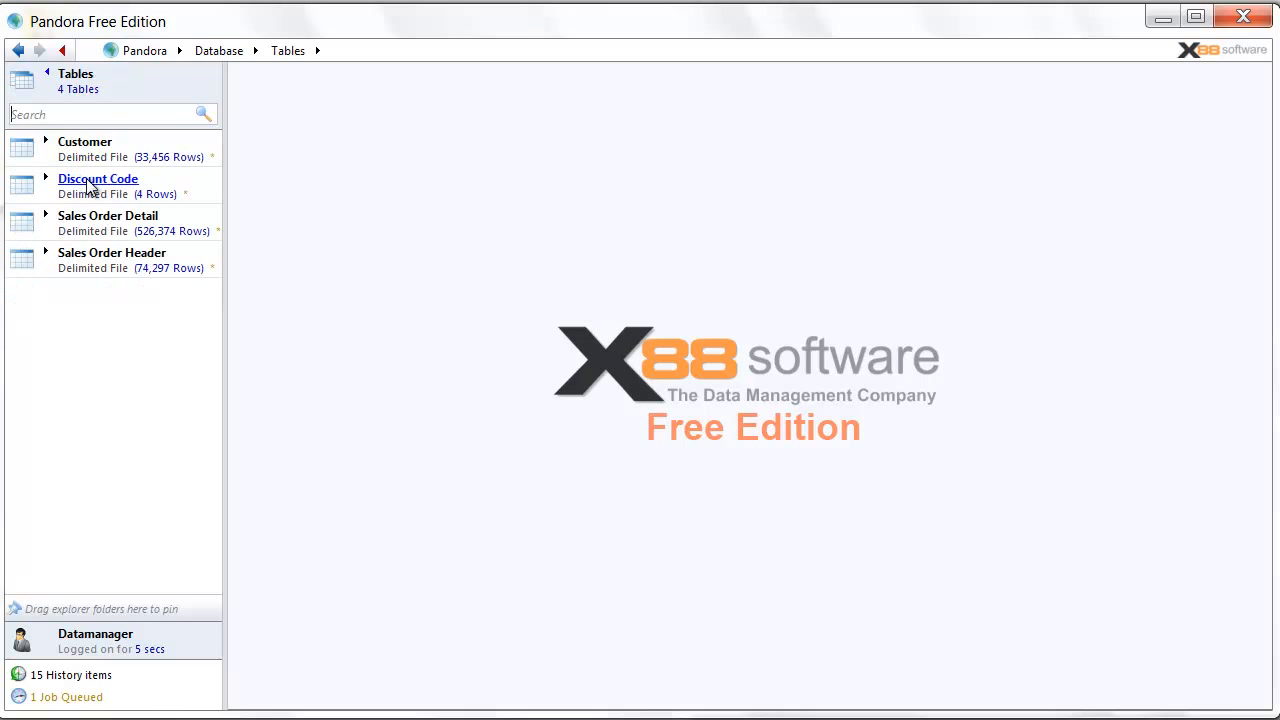
- Show the profile statistics for the Customer table's Customer Id column
left_click(104, 148)
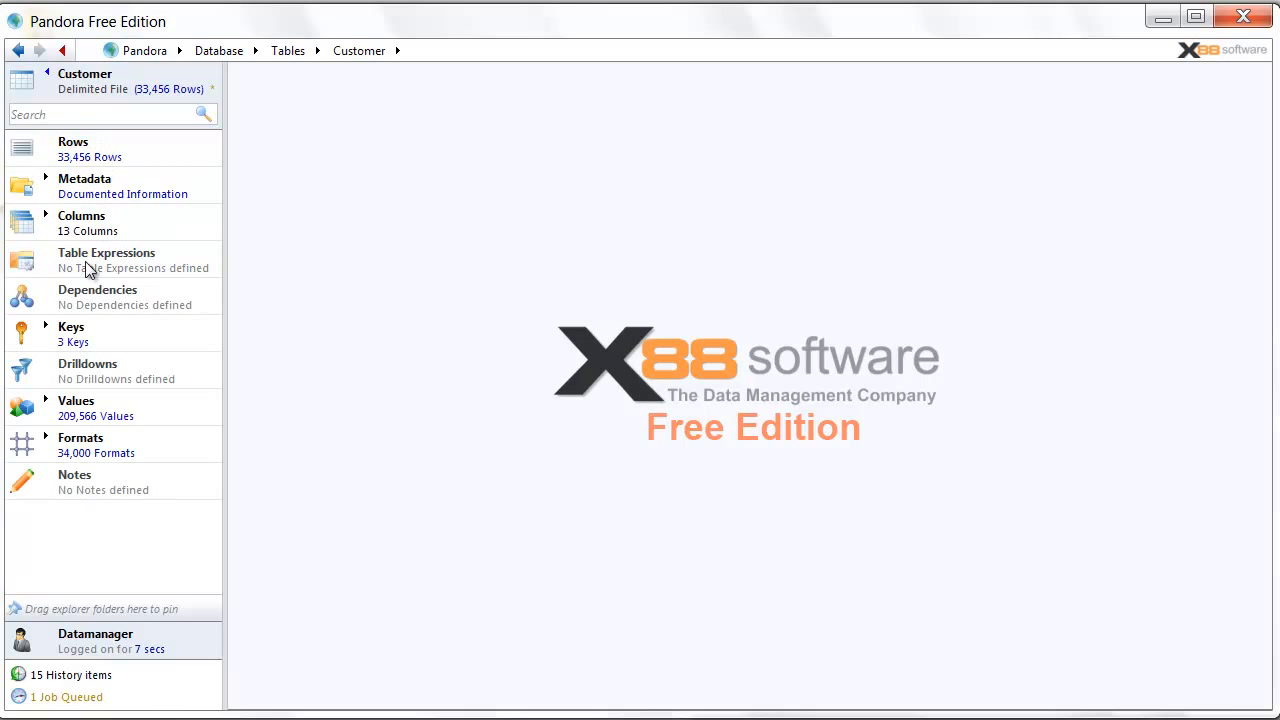
left_click(106, 220)
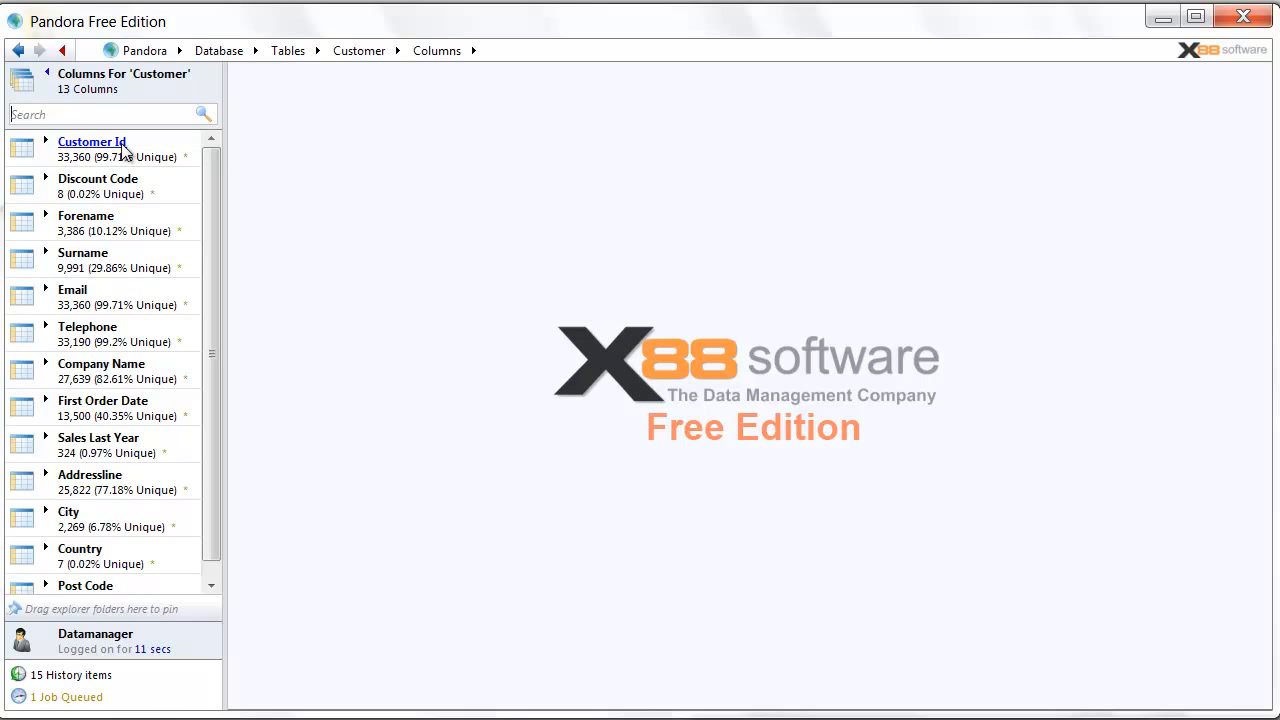
left_click(122, 146)
left_click(91, 214)
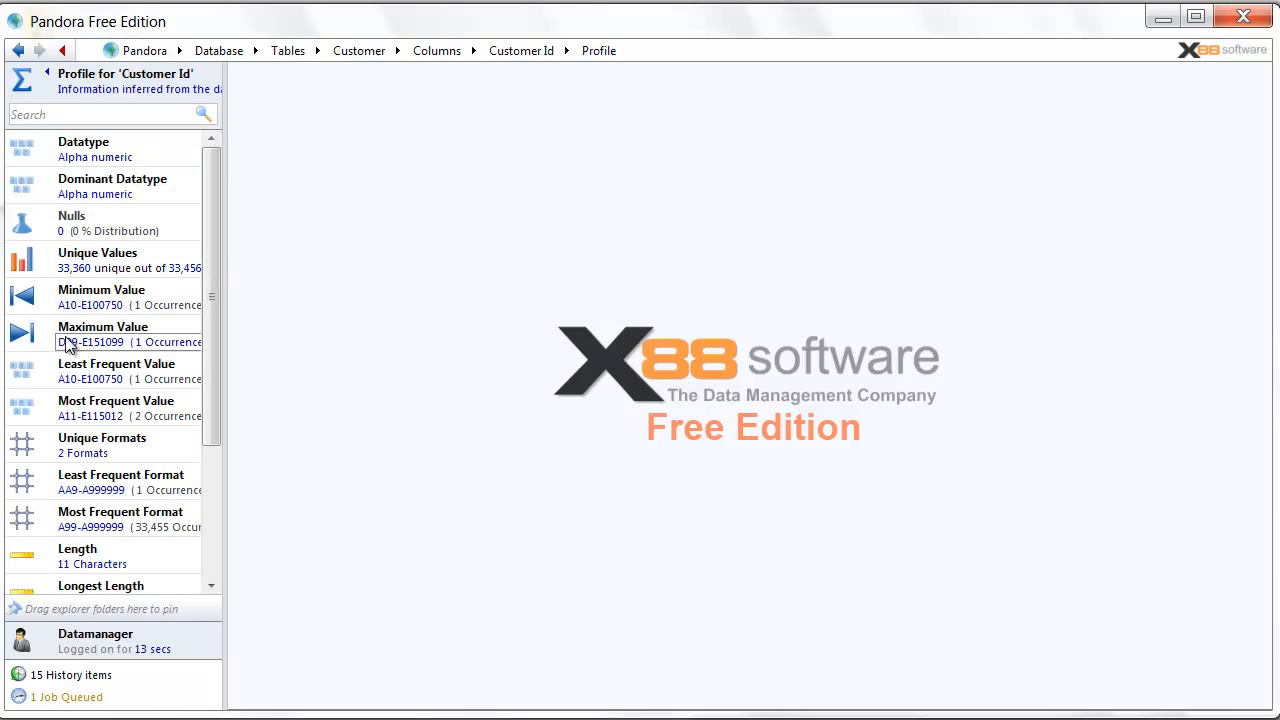
- Show the Customer Id format breakdown and start a note from the odd AA9 format row
left_click(22, 448)
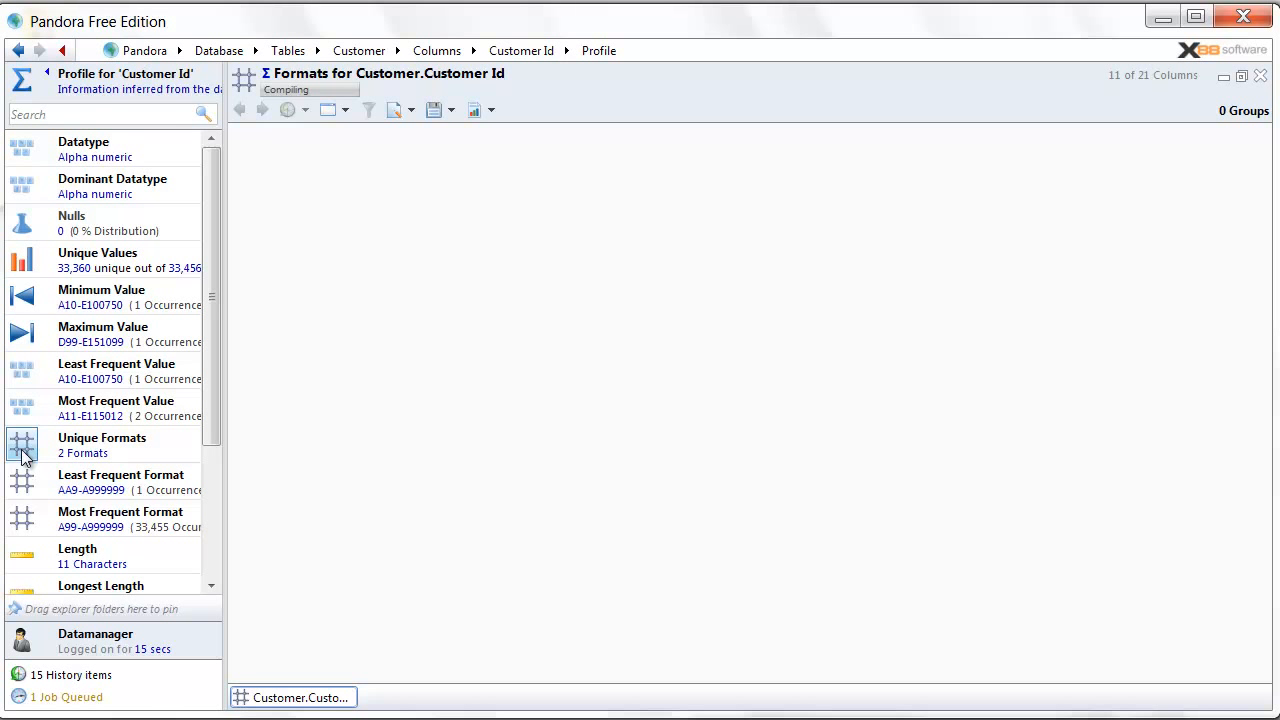
left_click(554, 182)
right_click(554, 182)
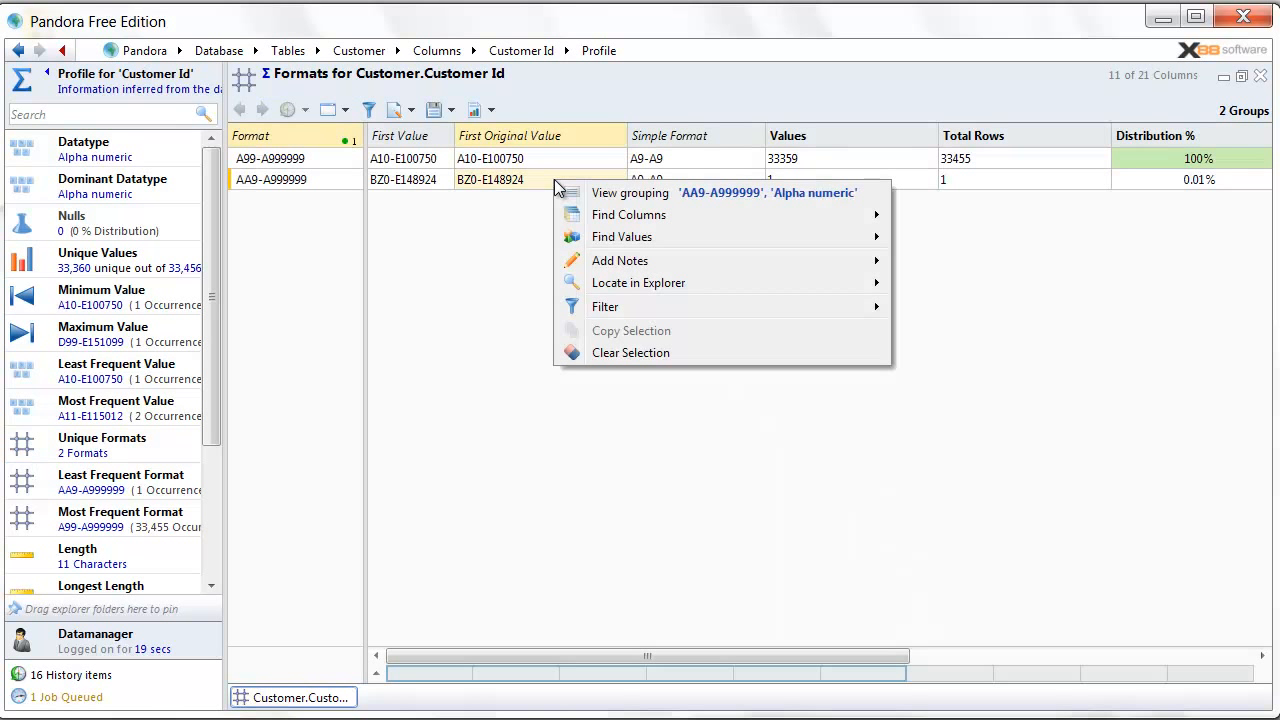
mouse_move(608, 261)
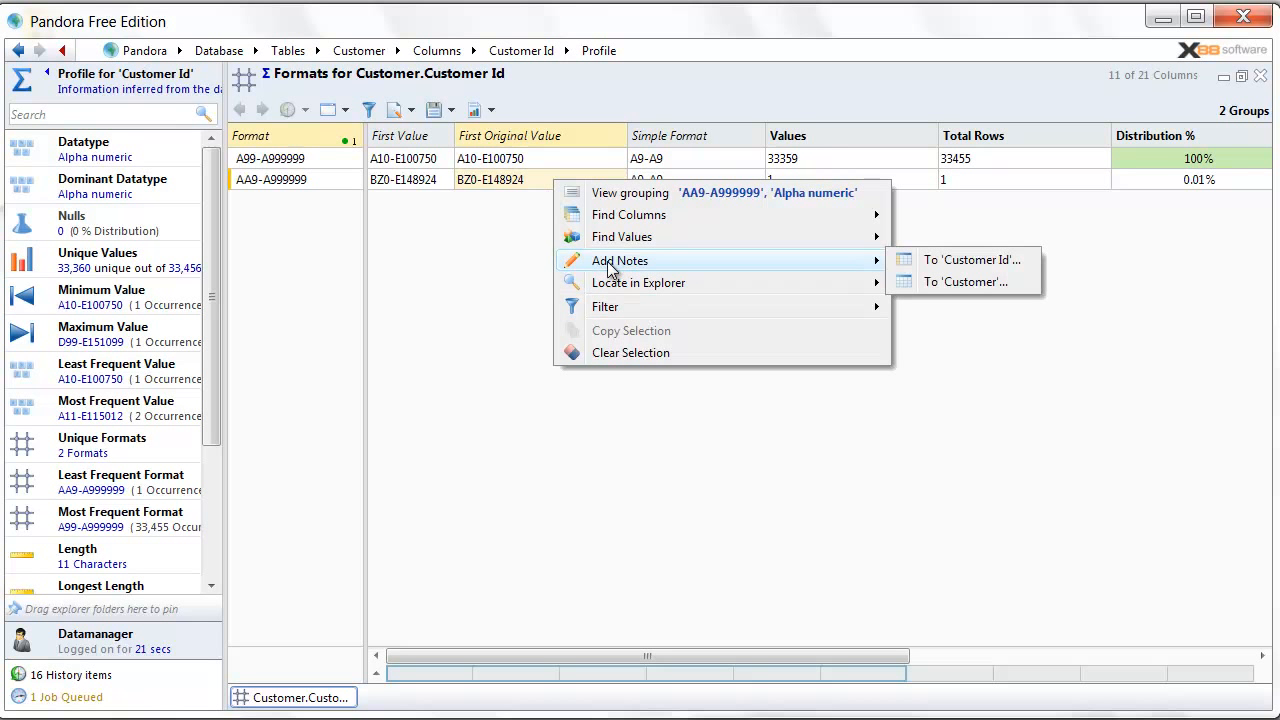
left_click(966, 260)
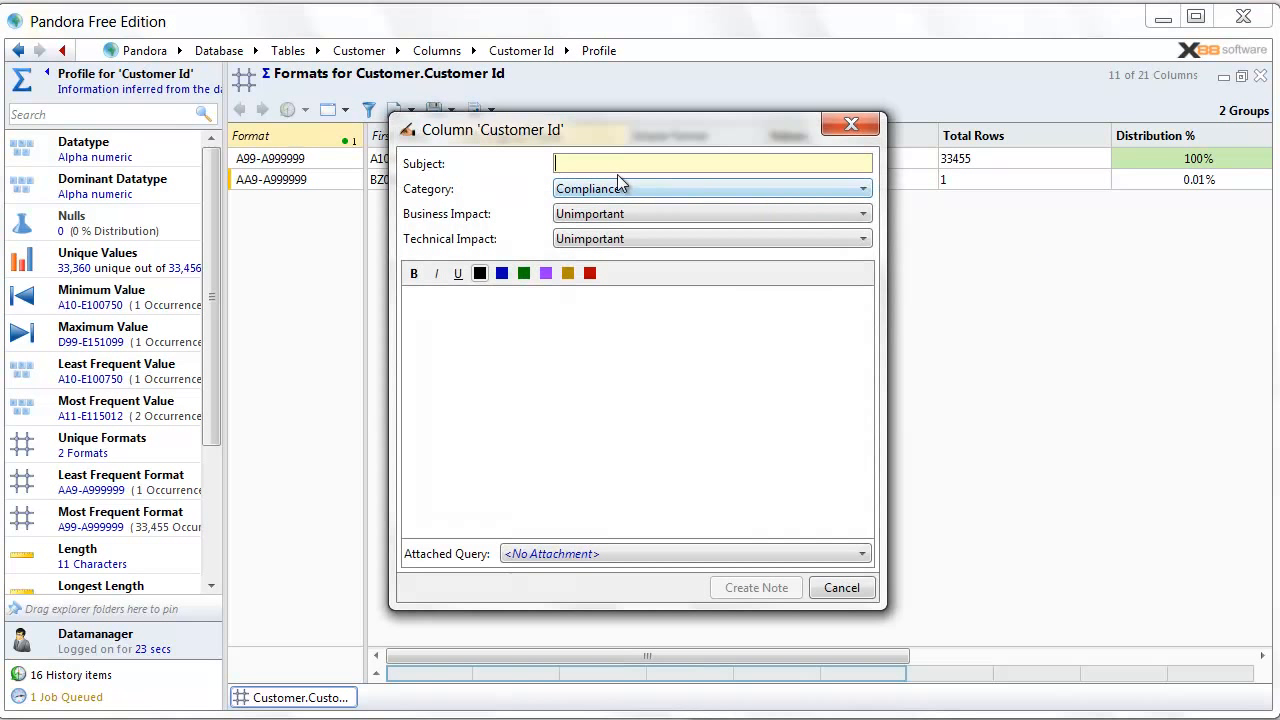
- Give the note subject 'Unusual format for customer id', category Business Data Quality, impact Undetermined
type("Unusual form")
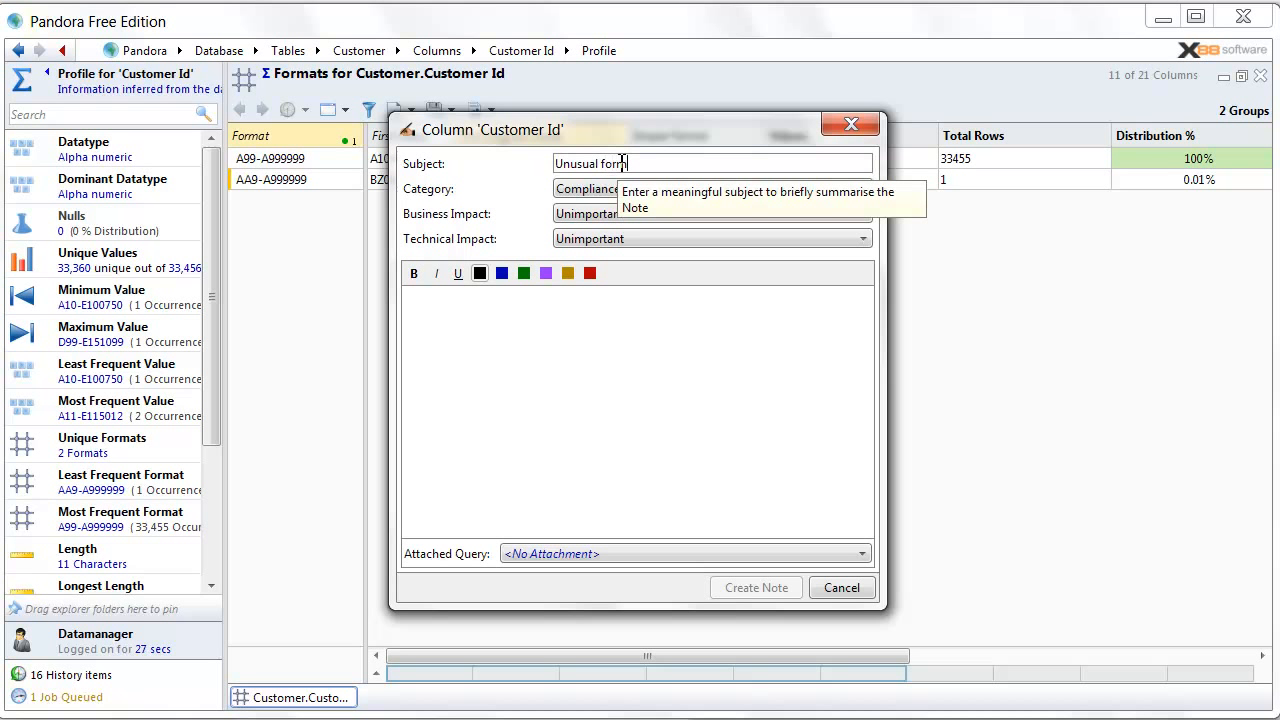
type("at for customer id")
left_click(633, 188)
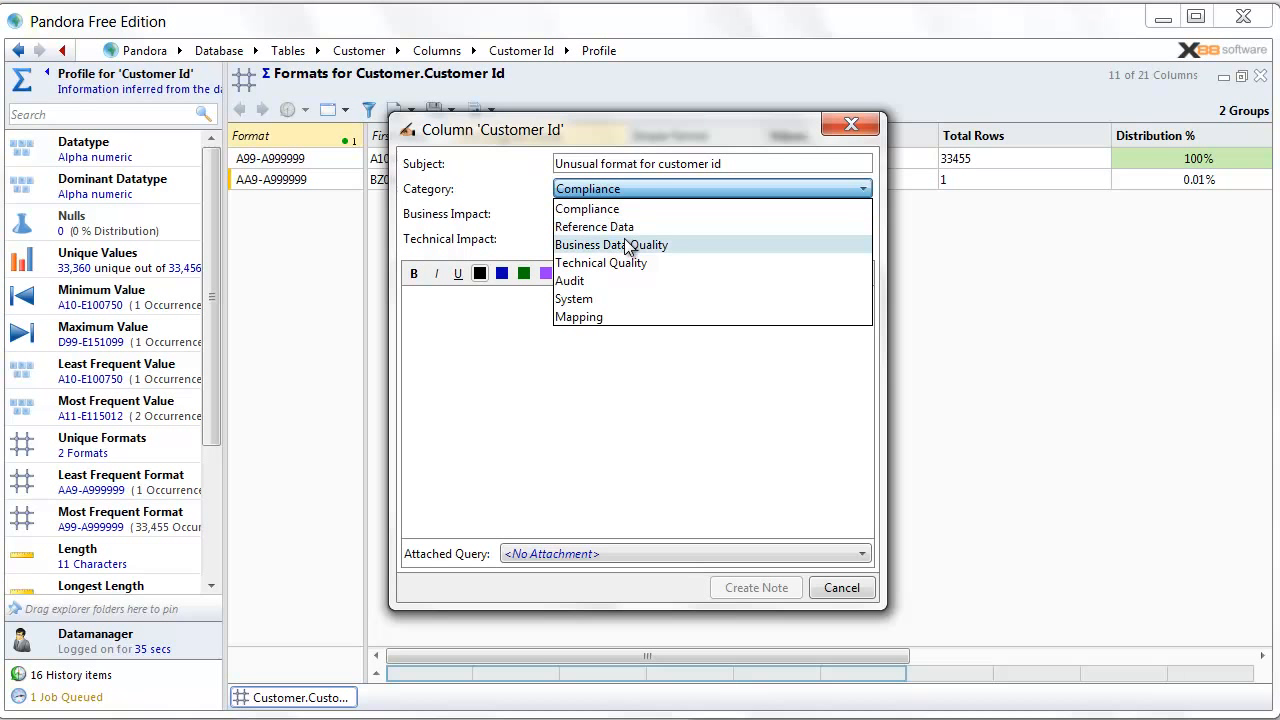
left_click(625, 243)
left_click(618, 218)
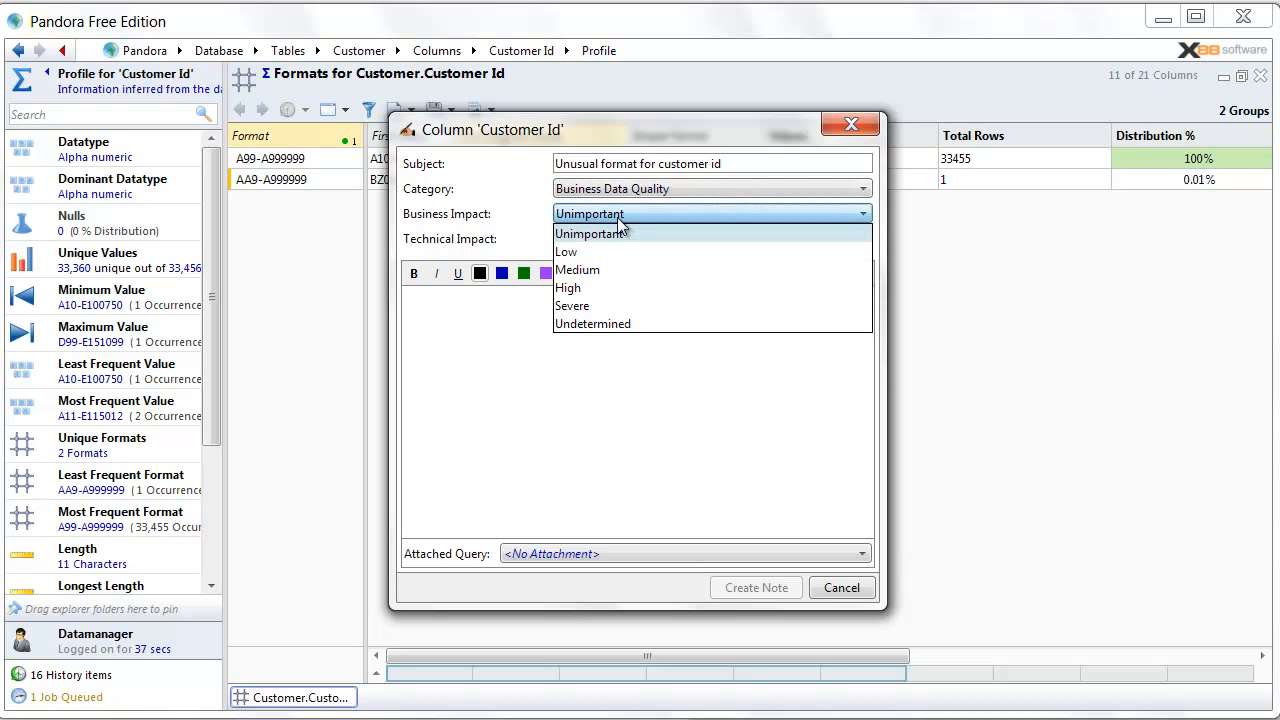
left_click(607, 322)
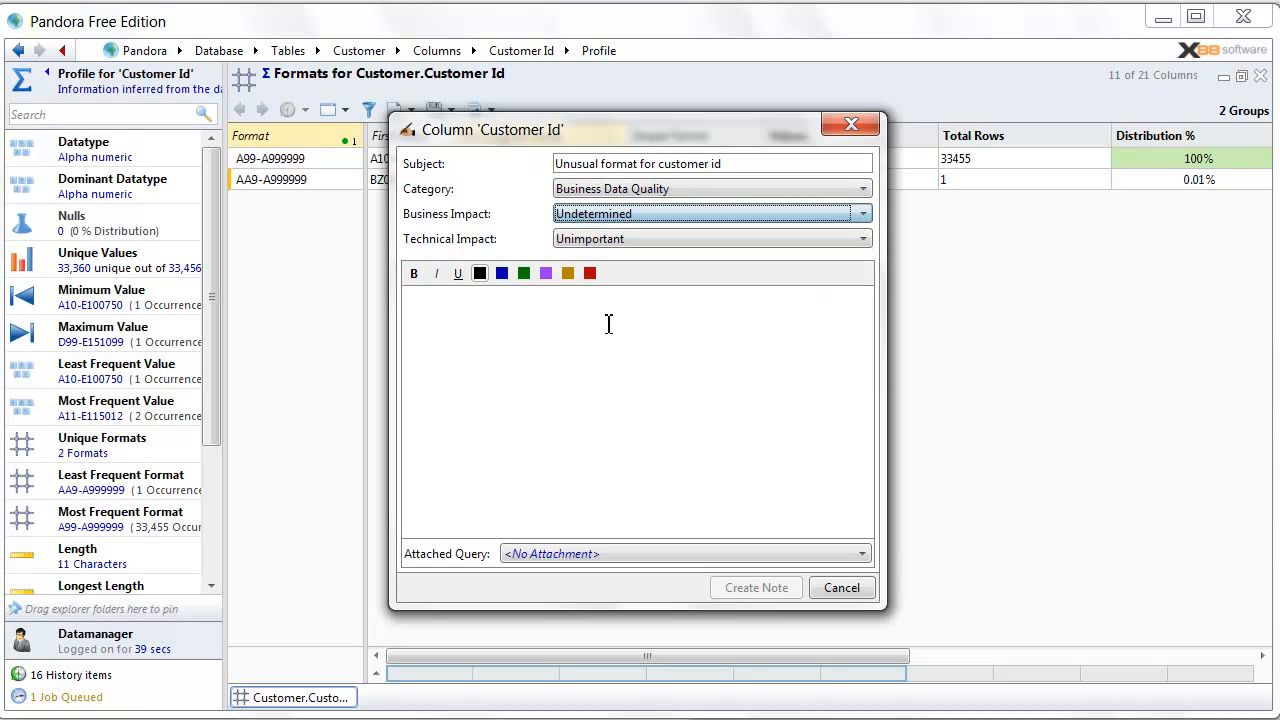
- Attach the formats analysis, write 'Needs investigation' as the body, and create the note
left_click(596, 560)
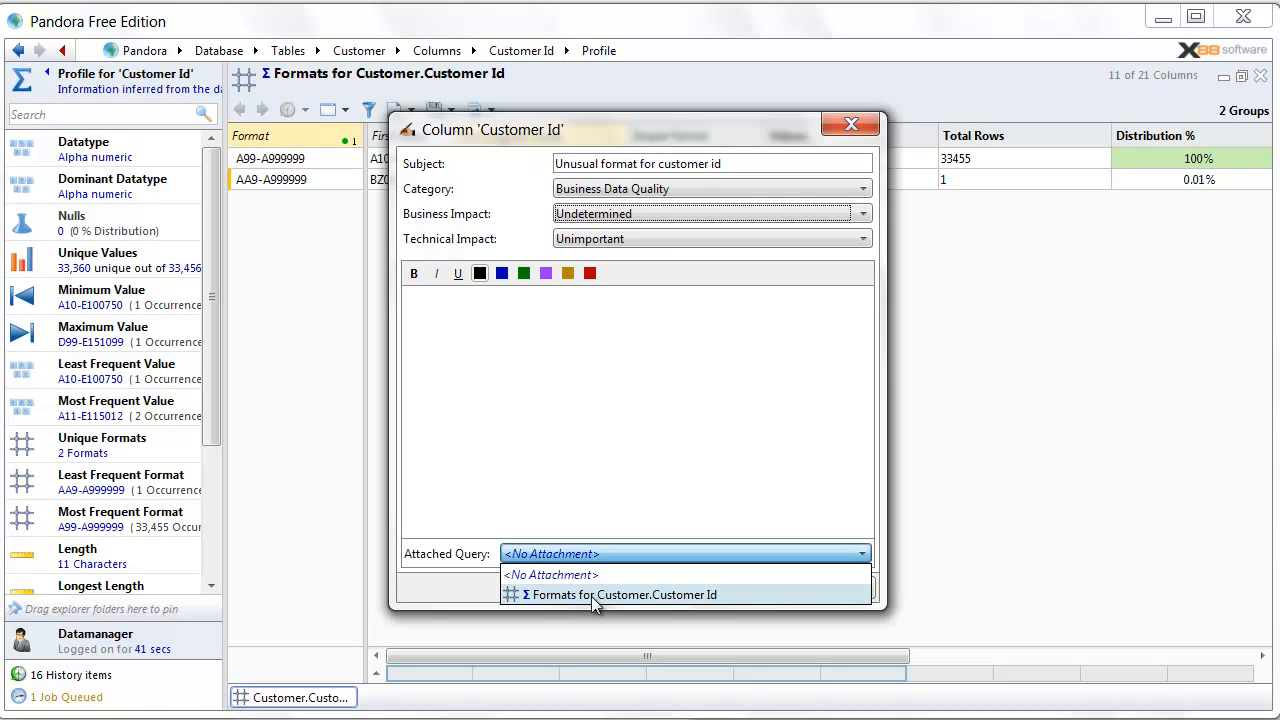
left_click(581, 582)
left_click(345, 693)
left_click_drag(350, 697, 575, 560)
left_click(448, 322)
type("Needs investigation")
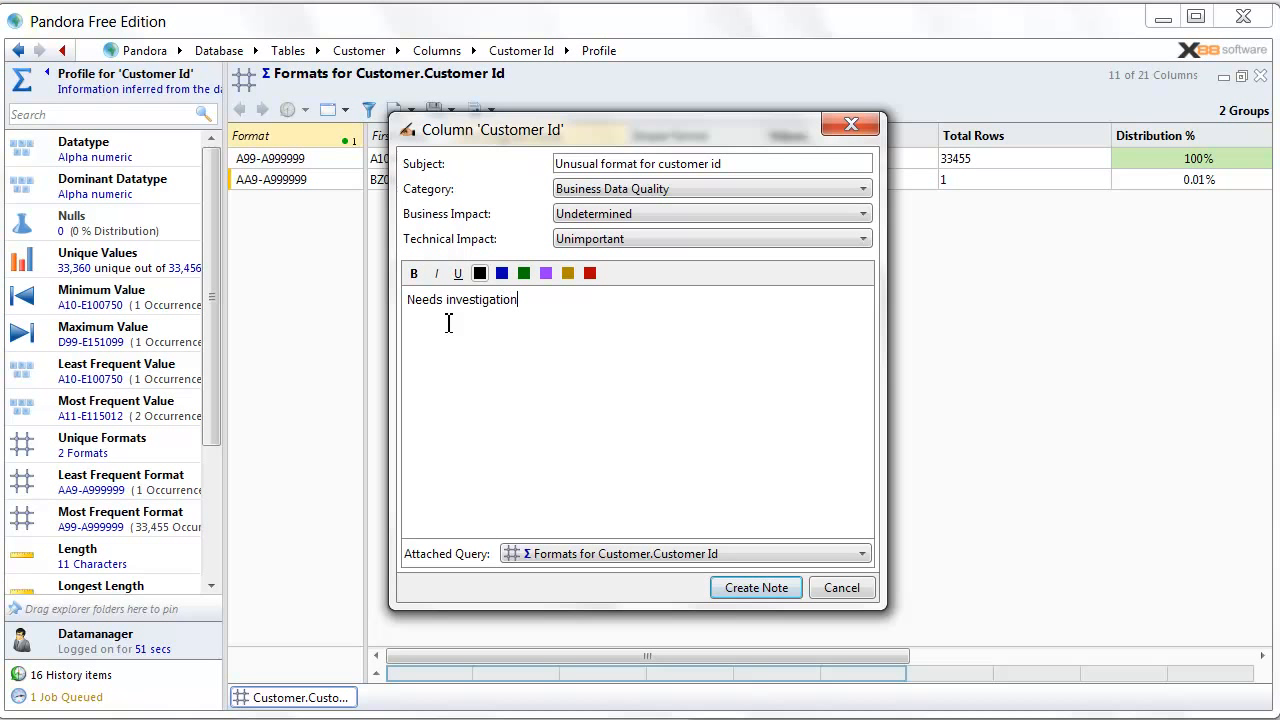
left_click(756, 588)
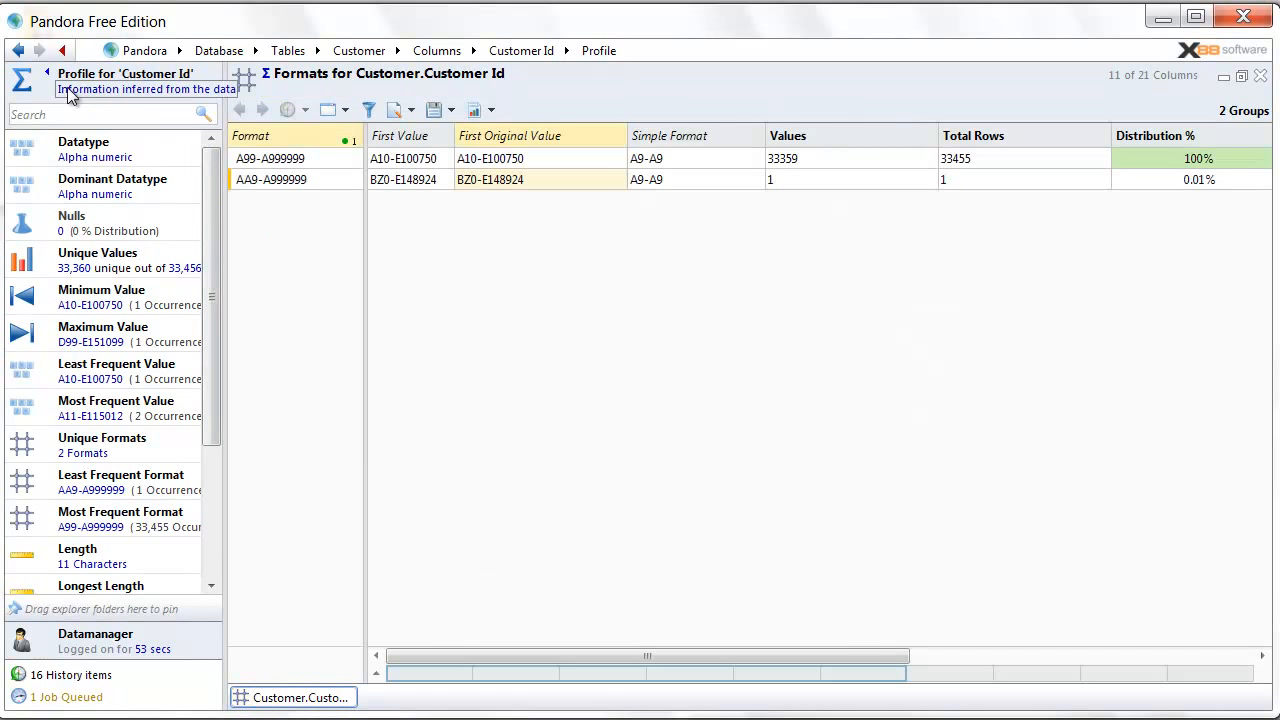
- Open the full details of note 4 from the Customer Id notes list
left_click(47, 74)
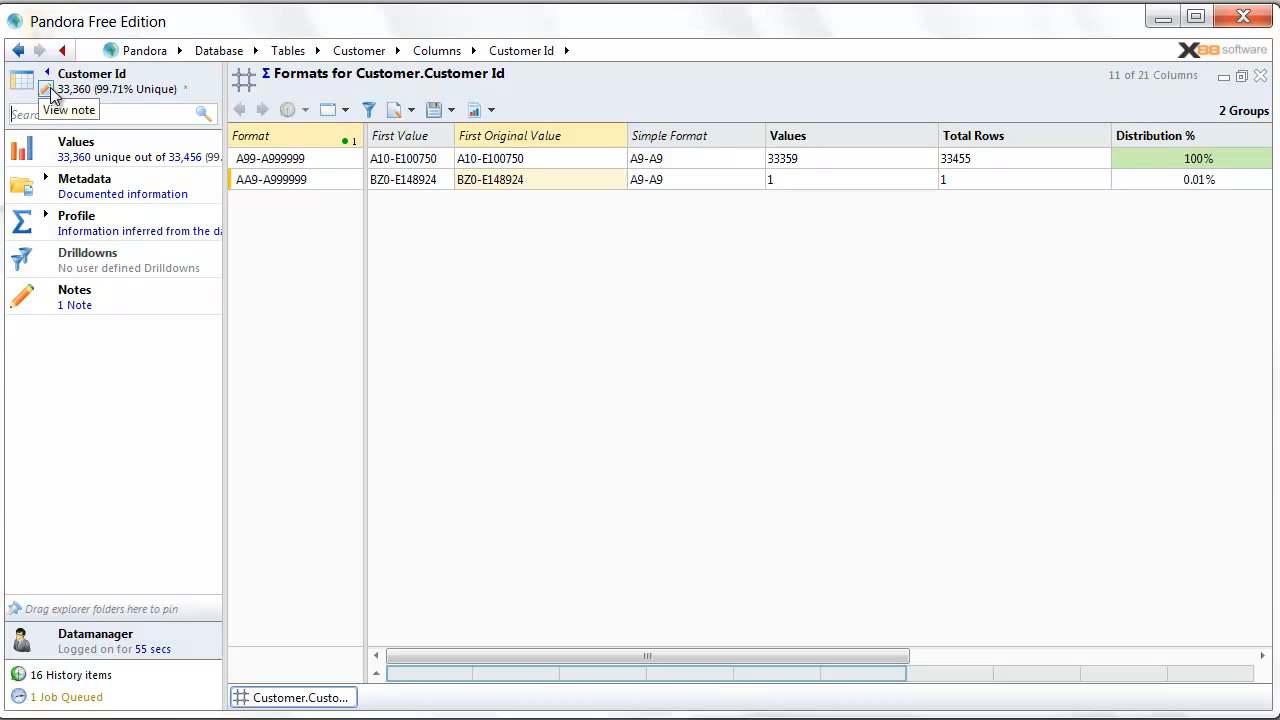
left_click(46, 89)
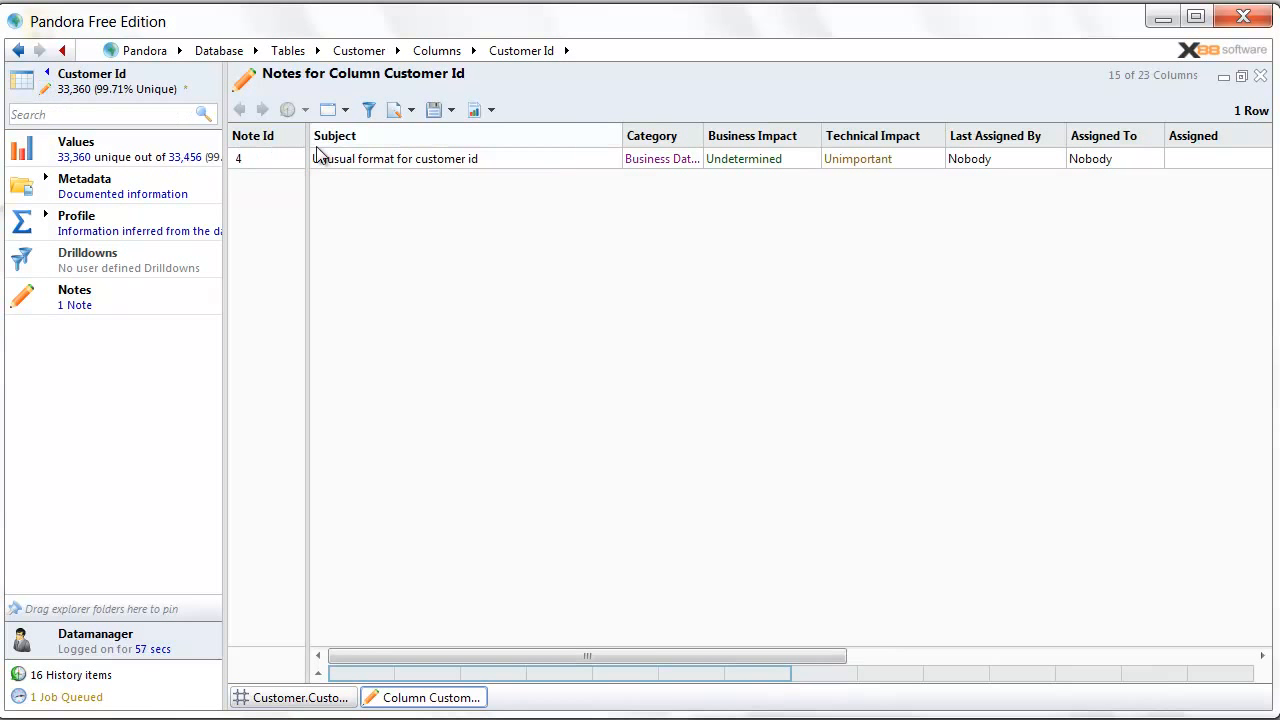
left_click(401, 160)
left_click_drag(615, 138, 499, 137)
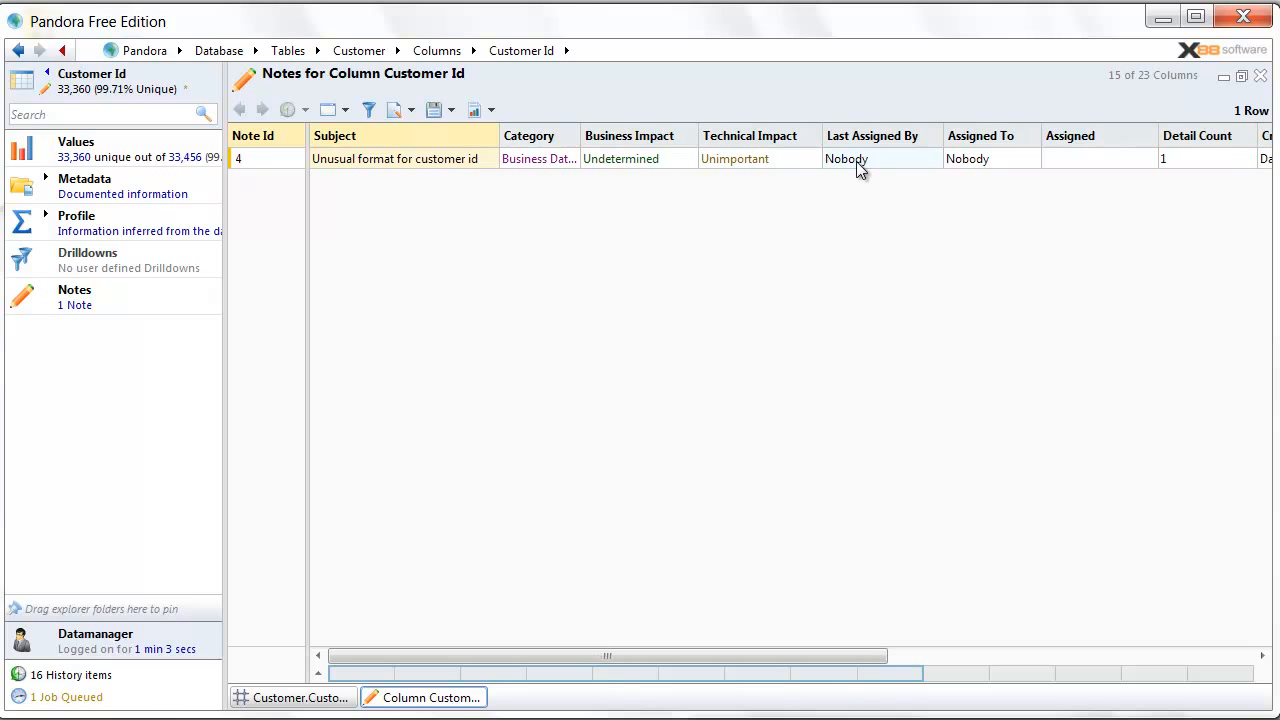
double_click(424, 158)
right_click(715, 241)
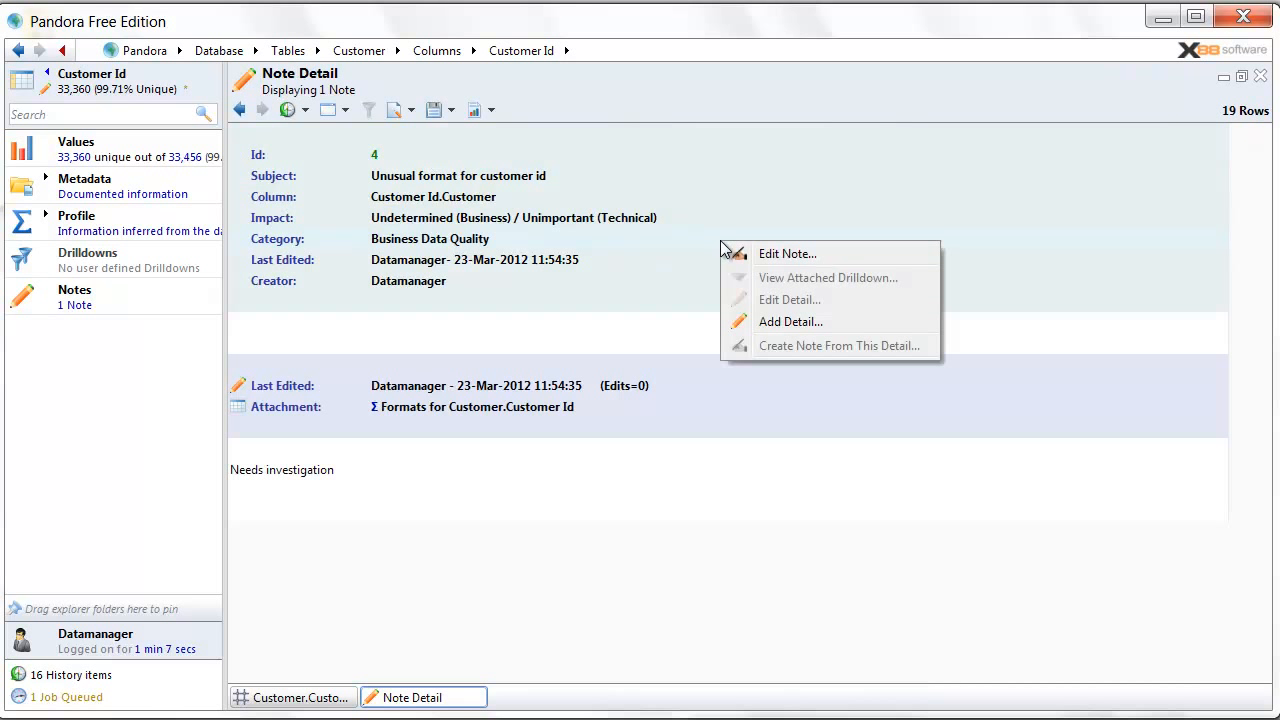
left_click(694, 423)
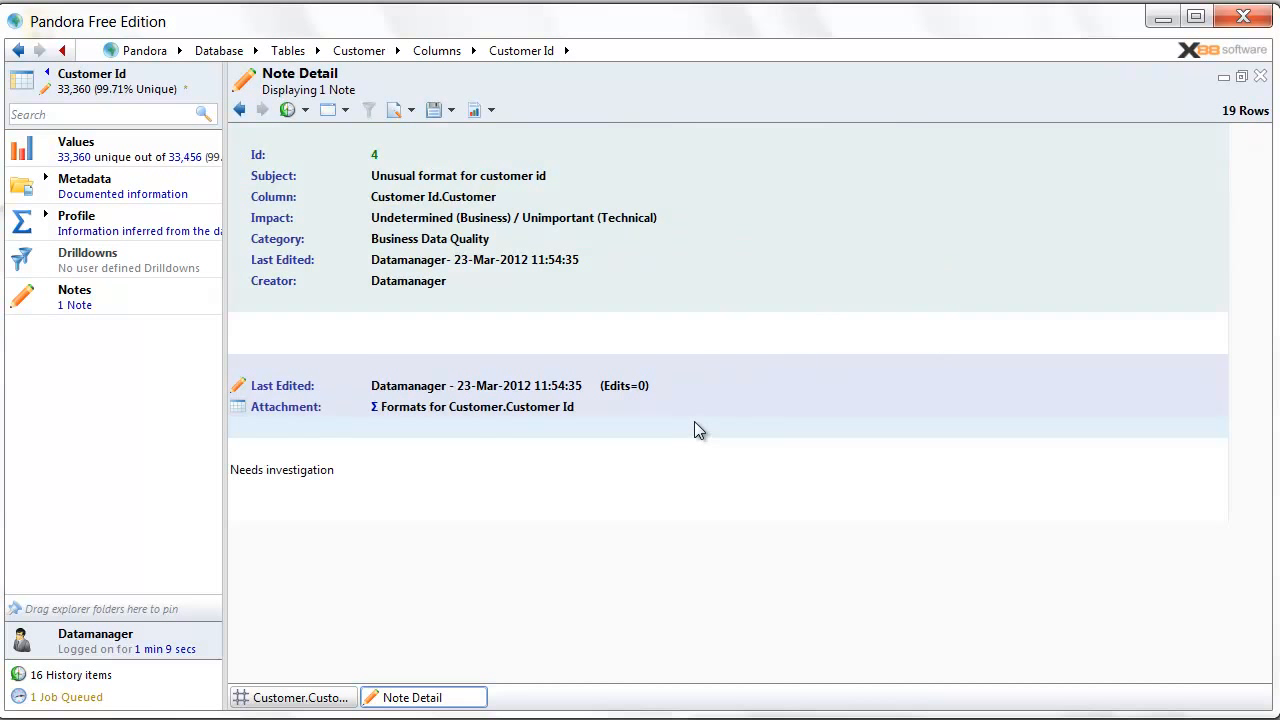
- Follow the note's attachment to the AA9-A999999 format's single customer row, then return to the formats
left_click(433, 410)
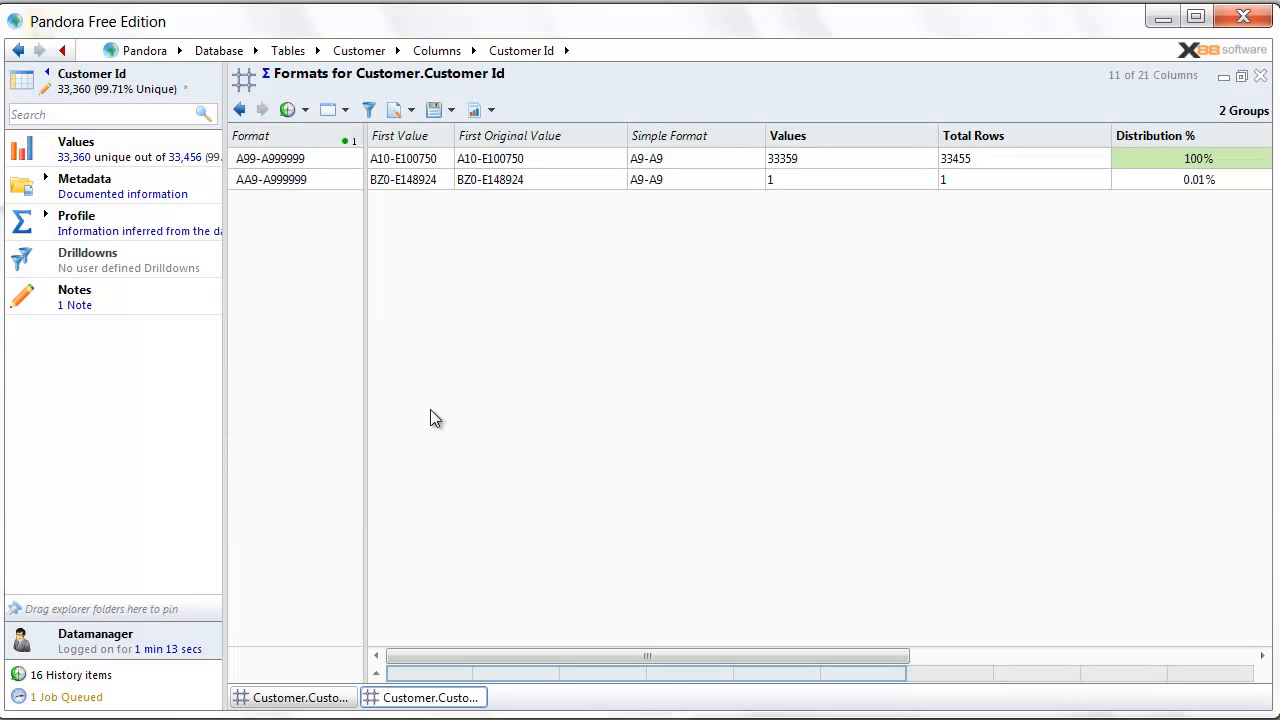
double_click(346, 179)
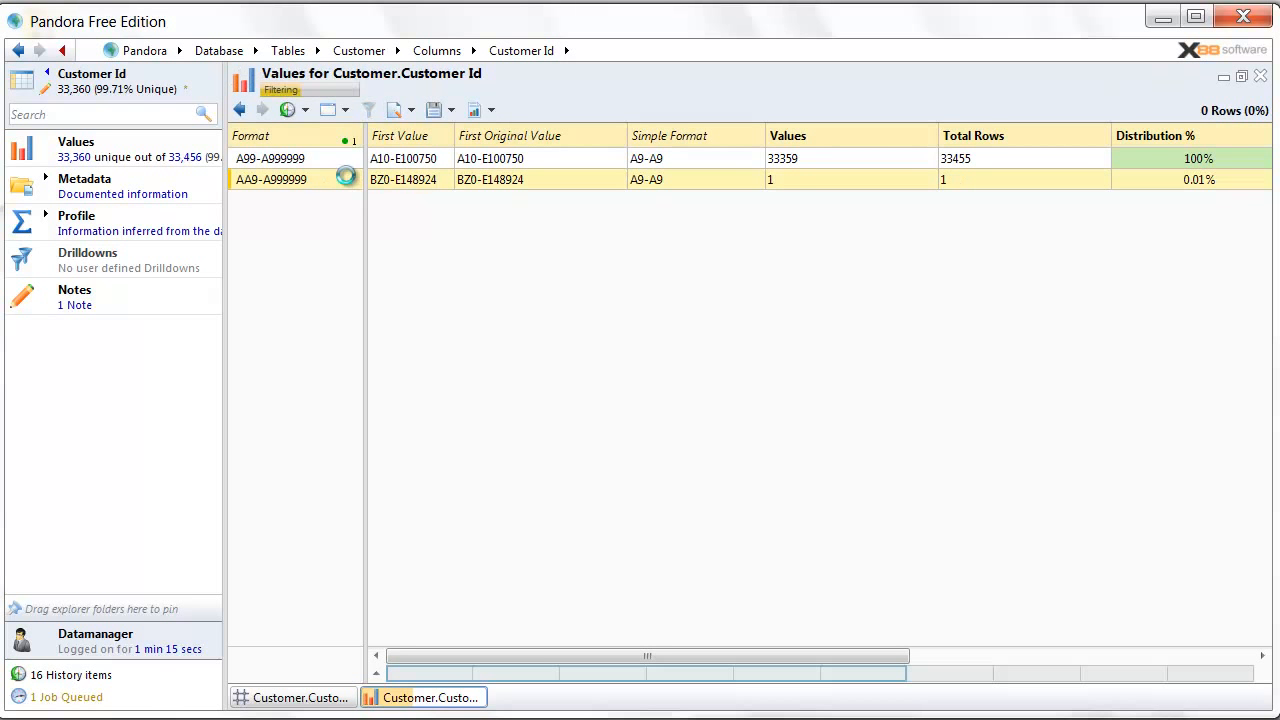
double_click(287, 158)
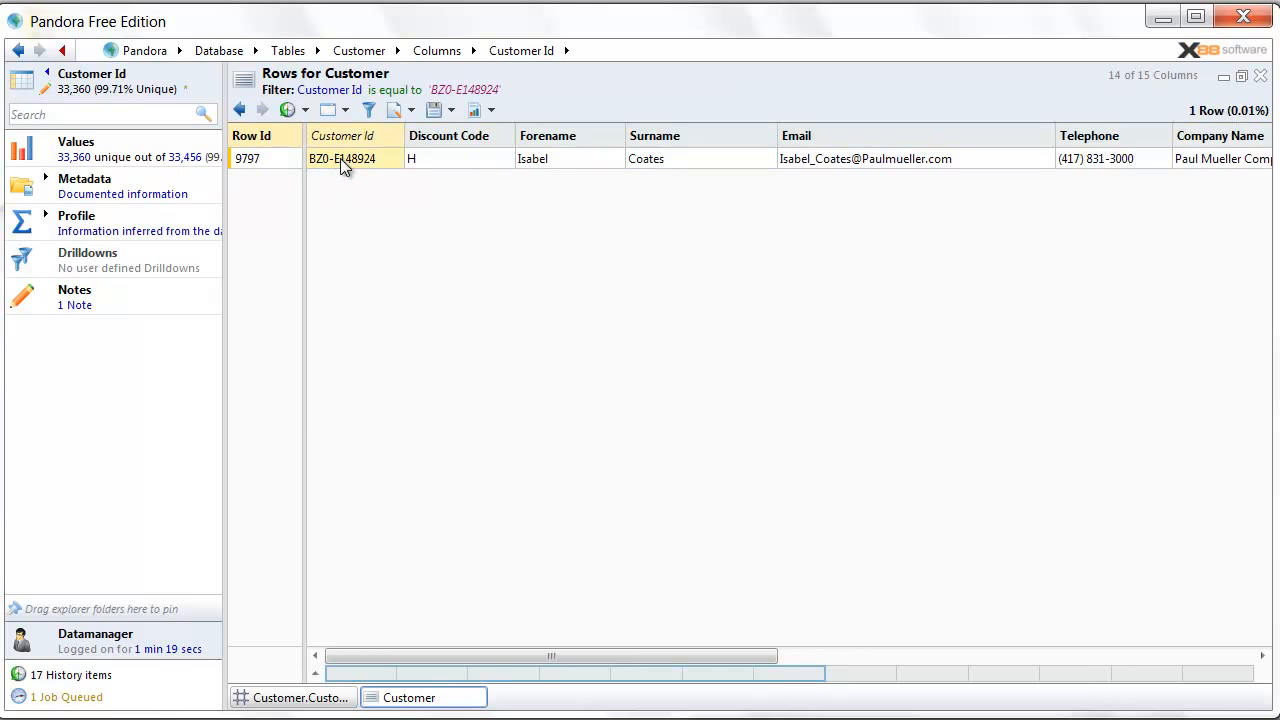
left_click(240, 110)
left_click(240, 110)
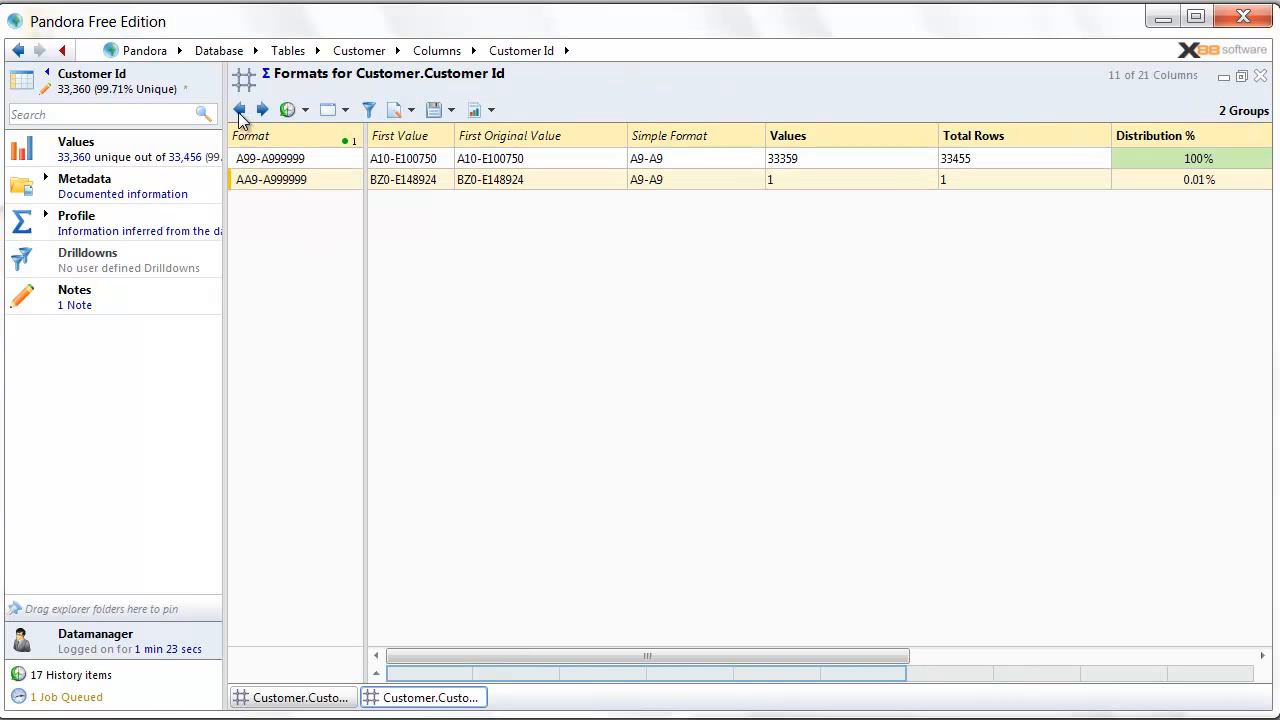
- Return to the note details and cancel an export of them
left_click(240, 110)
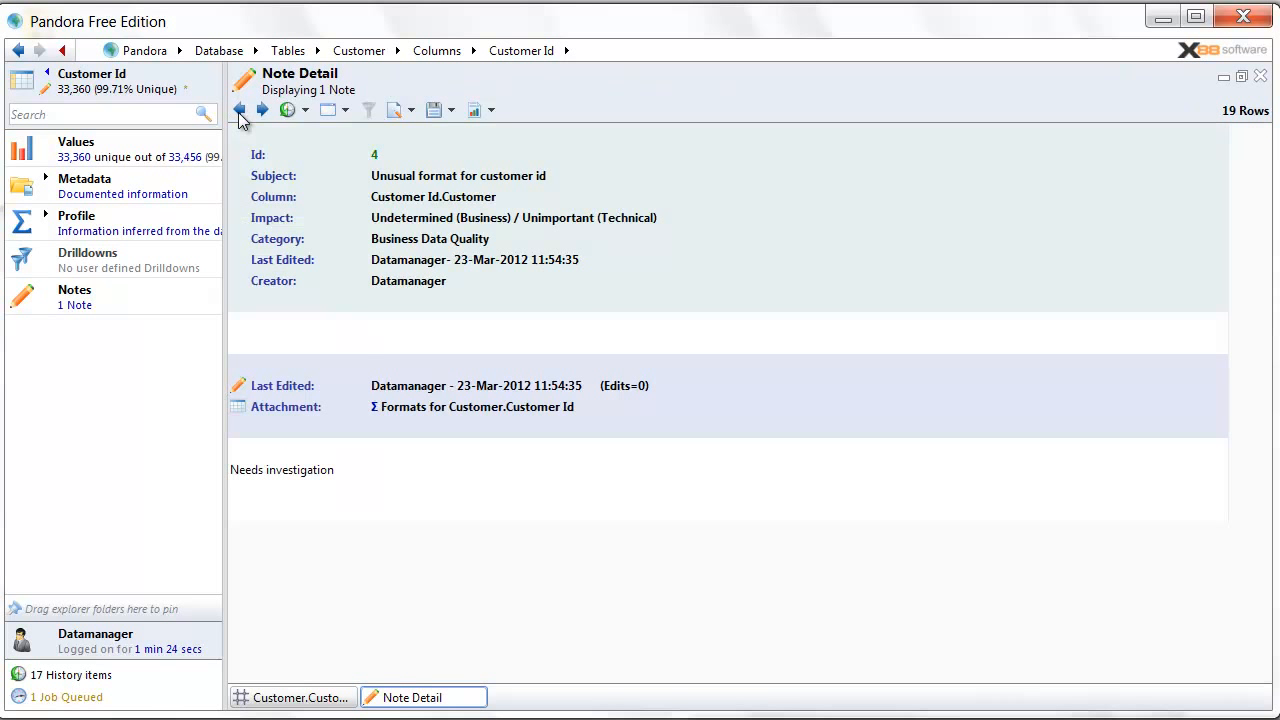
left_click(451, 110)
mouse_move(500, 157)
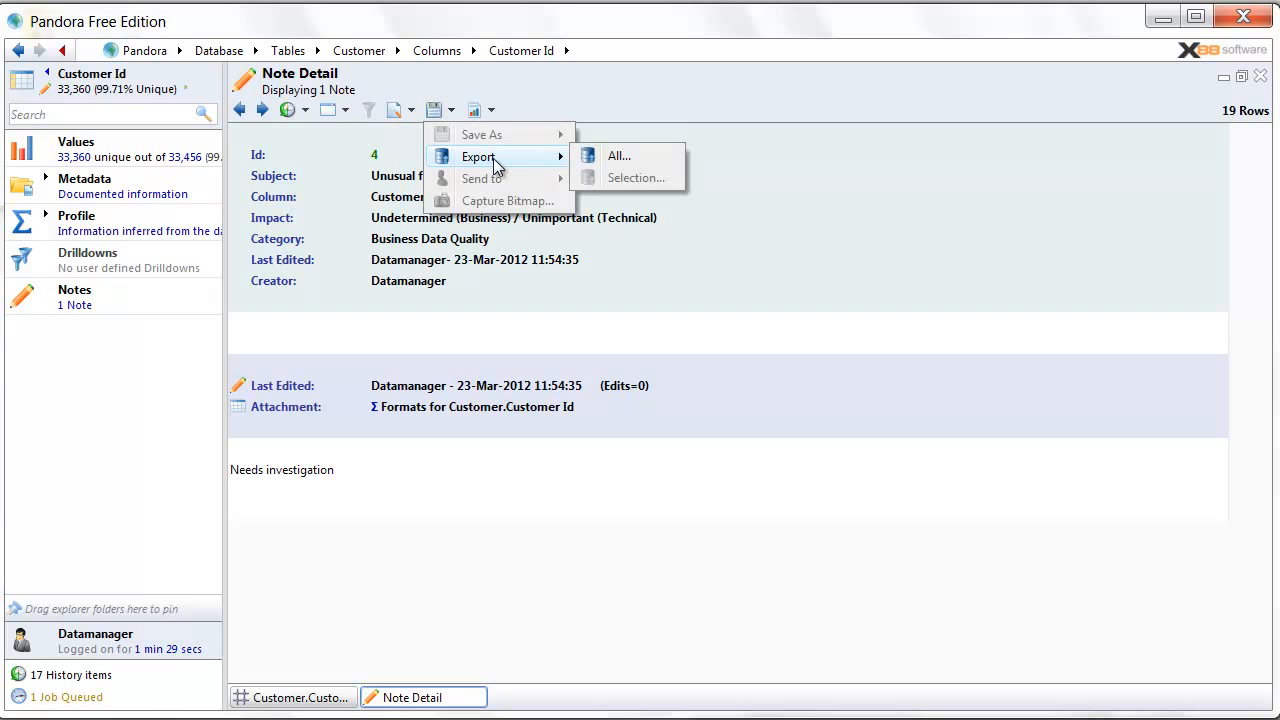
left_click(620, 158)
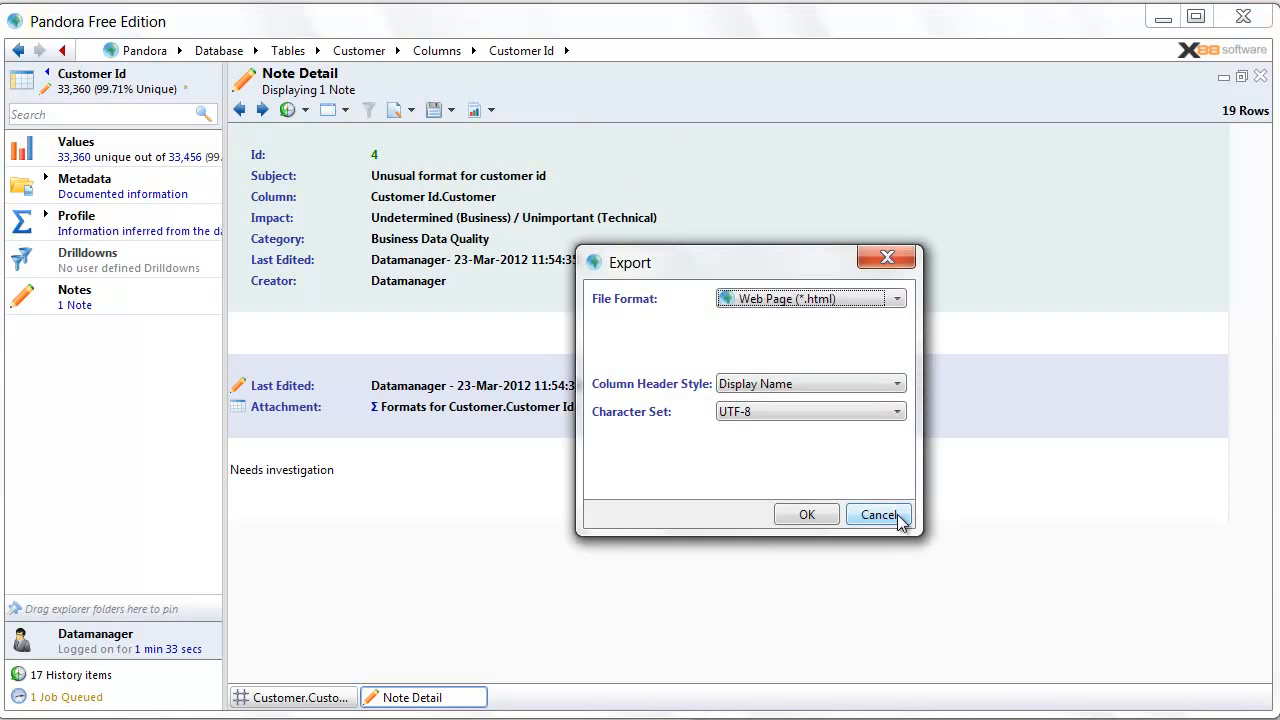
left_click(880, 515)
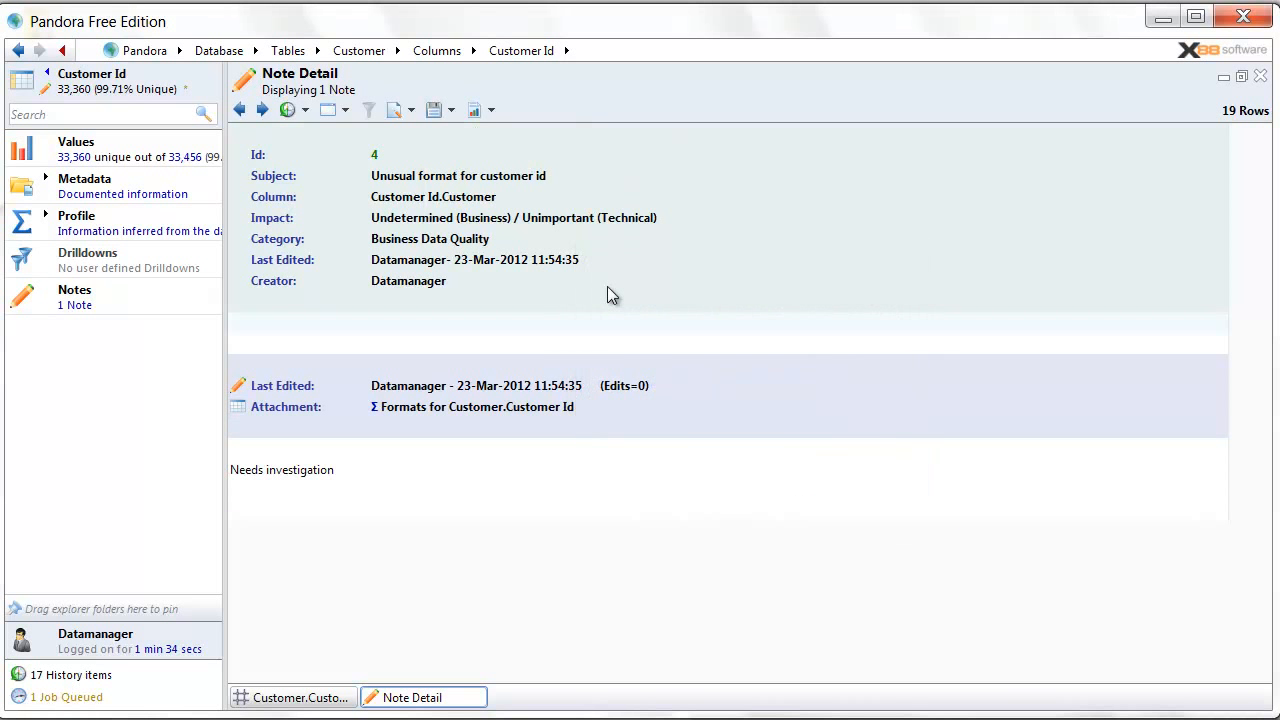
- Open and close the notes search twice without searching, then close the Customer Id notes view
left_click(240, 110)
right_click(212, 86)
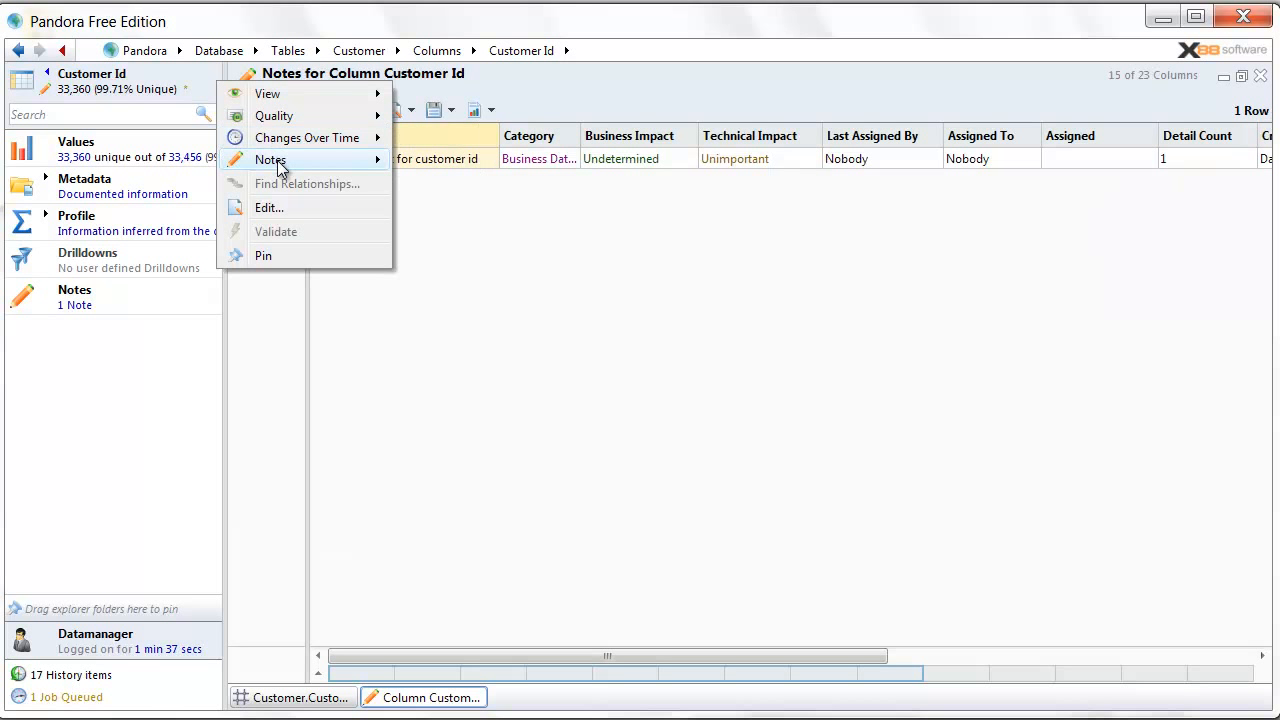
mouse_move(290, 160)
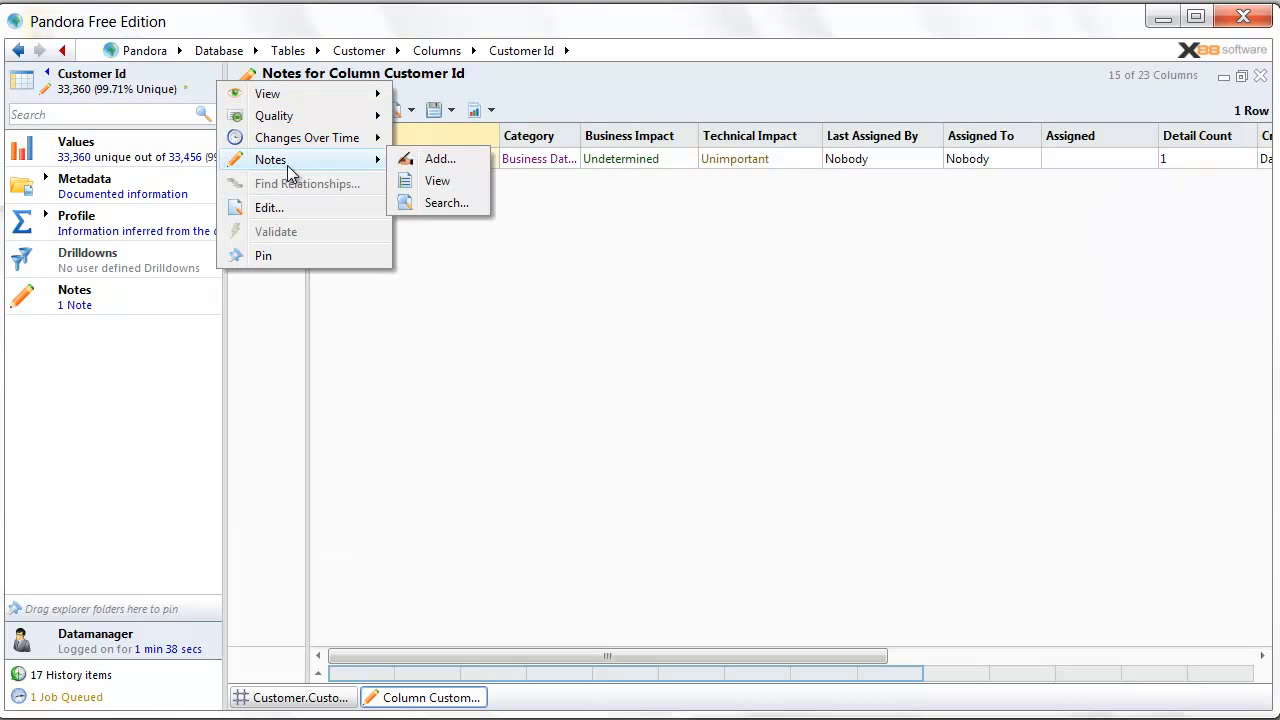
left_click(456, 202)
left_click(927, 100)
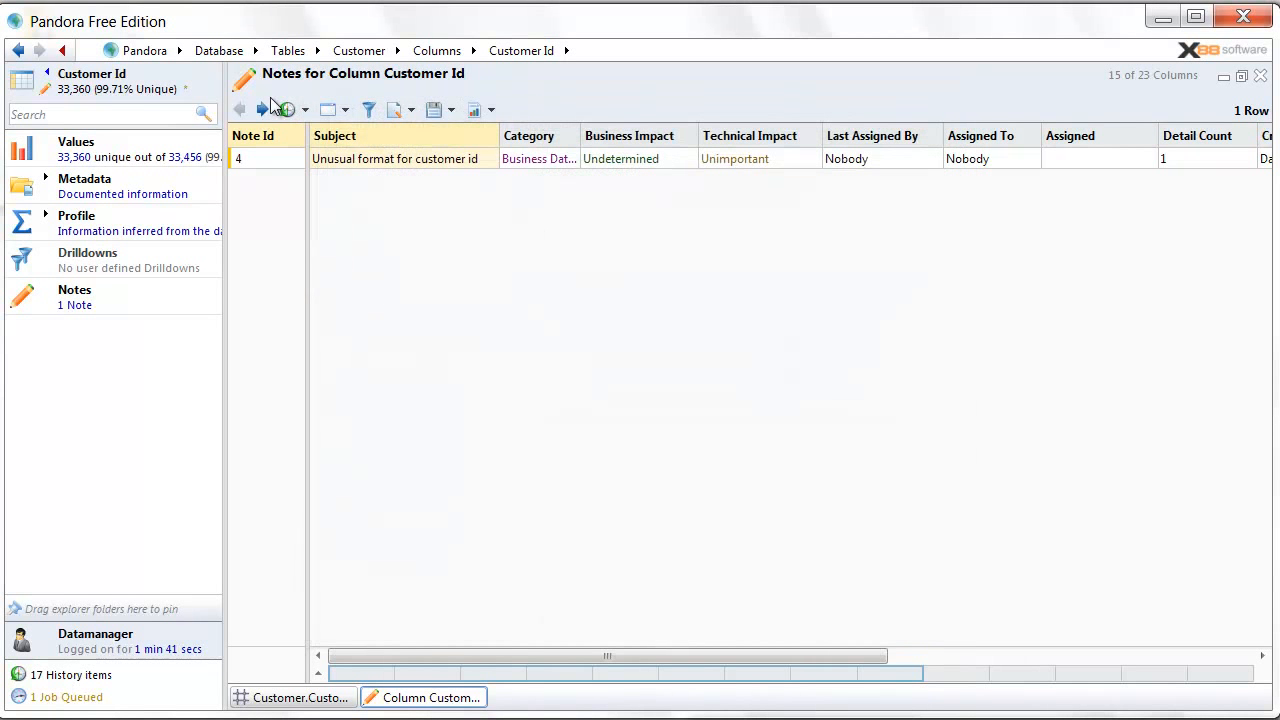
left_click(146, 55)
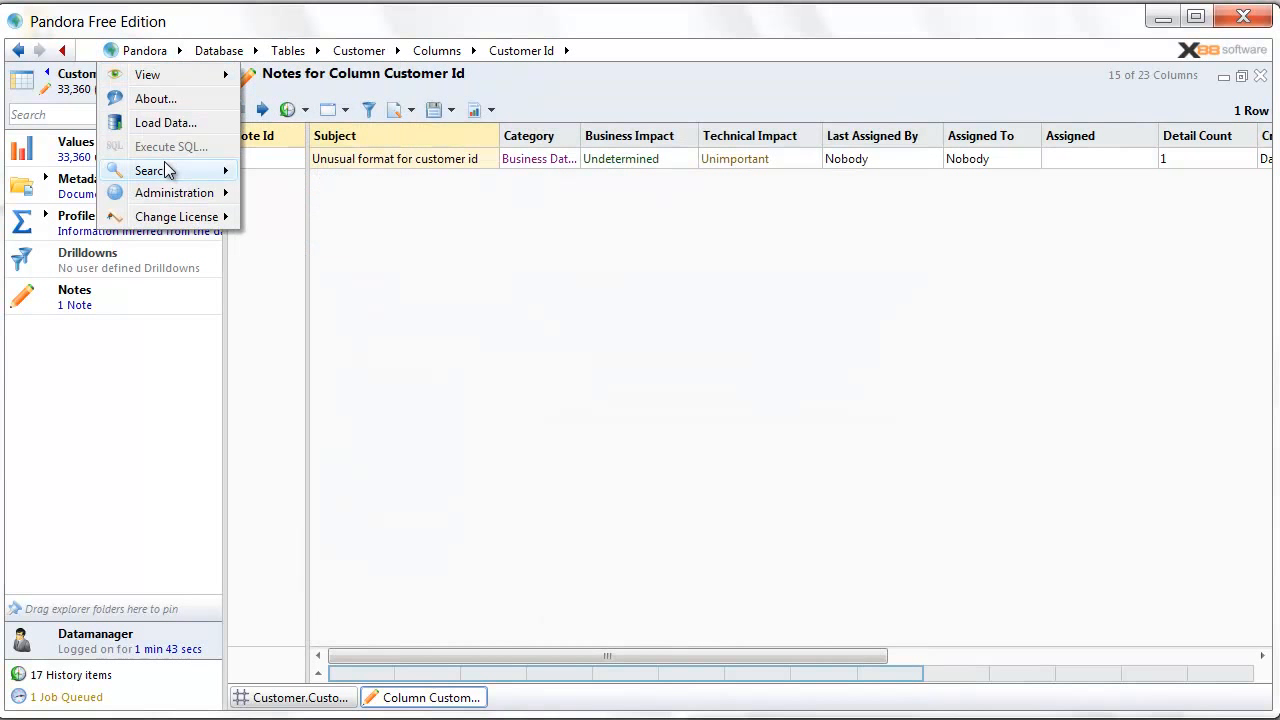
mouse_move(238, 172)
left_click(353, 170)
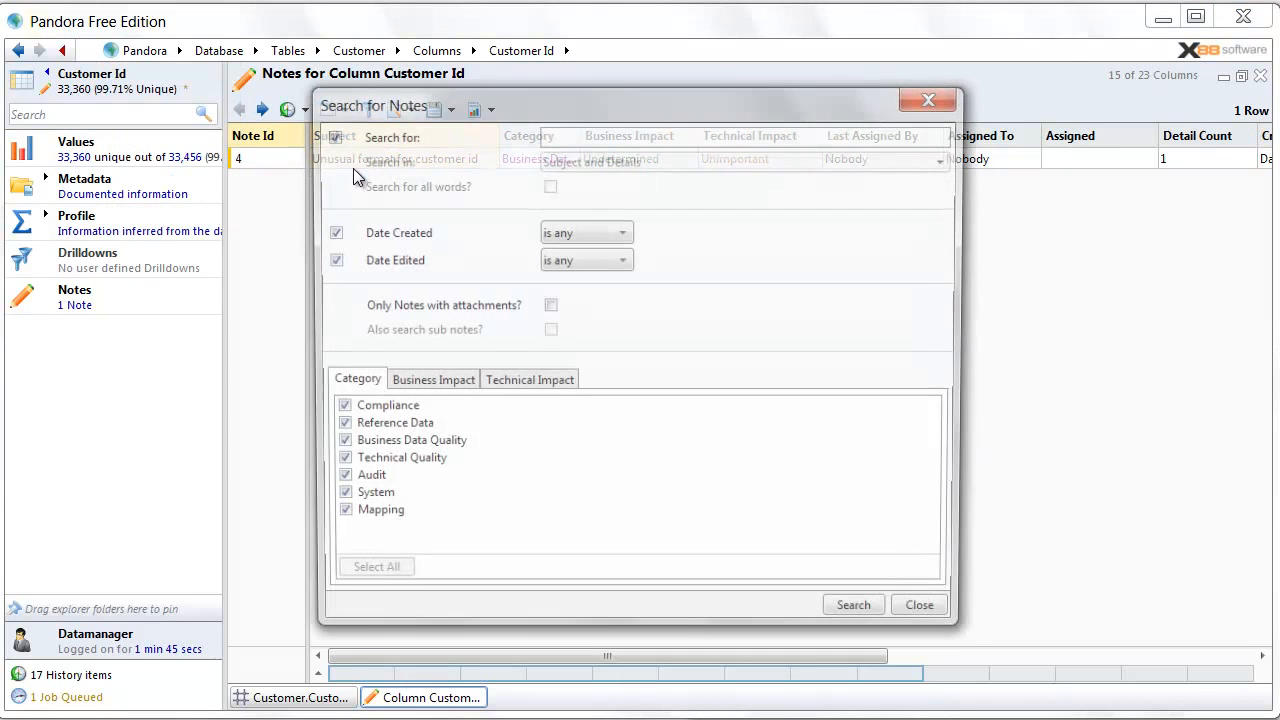
left_click(936, 616)
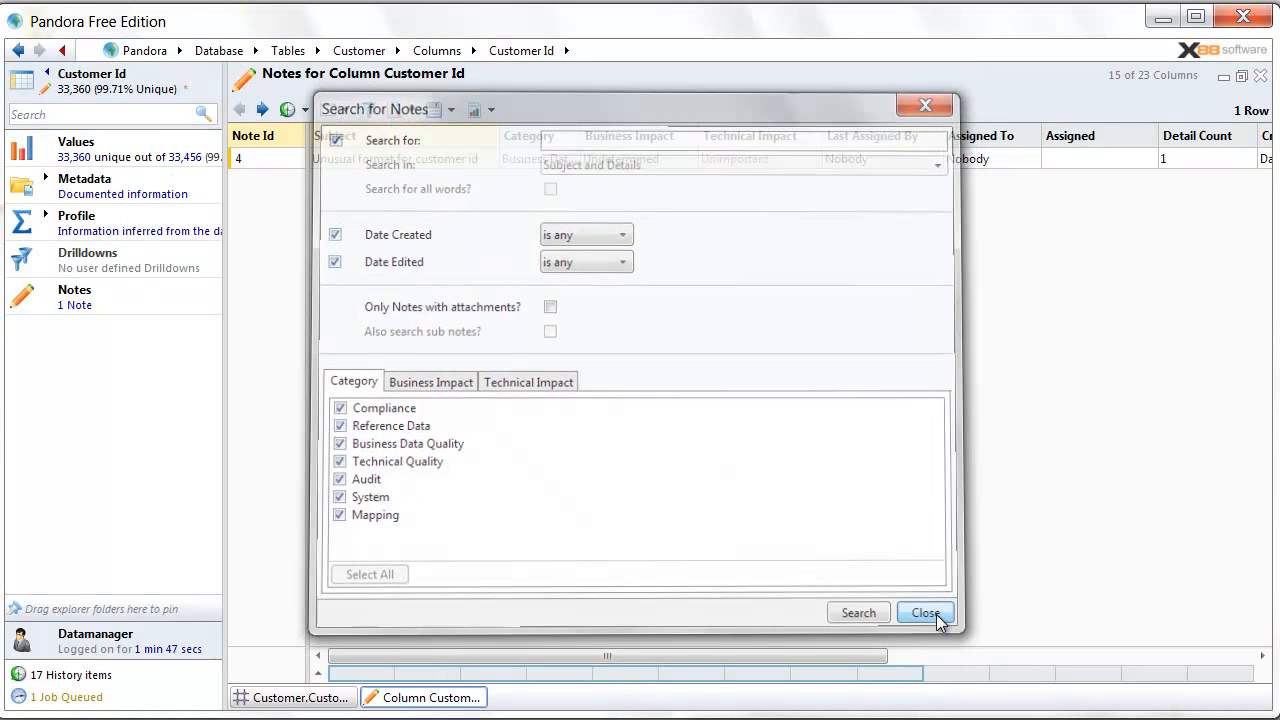
left_click(1260, 77)
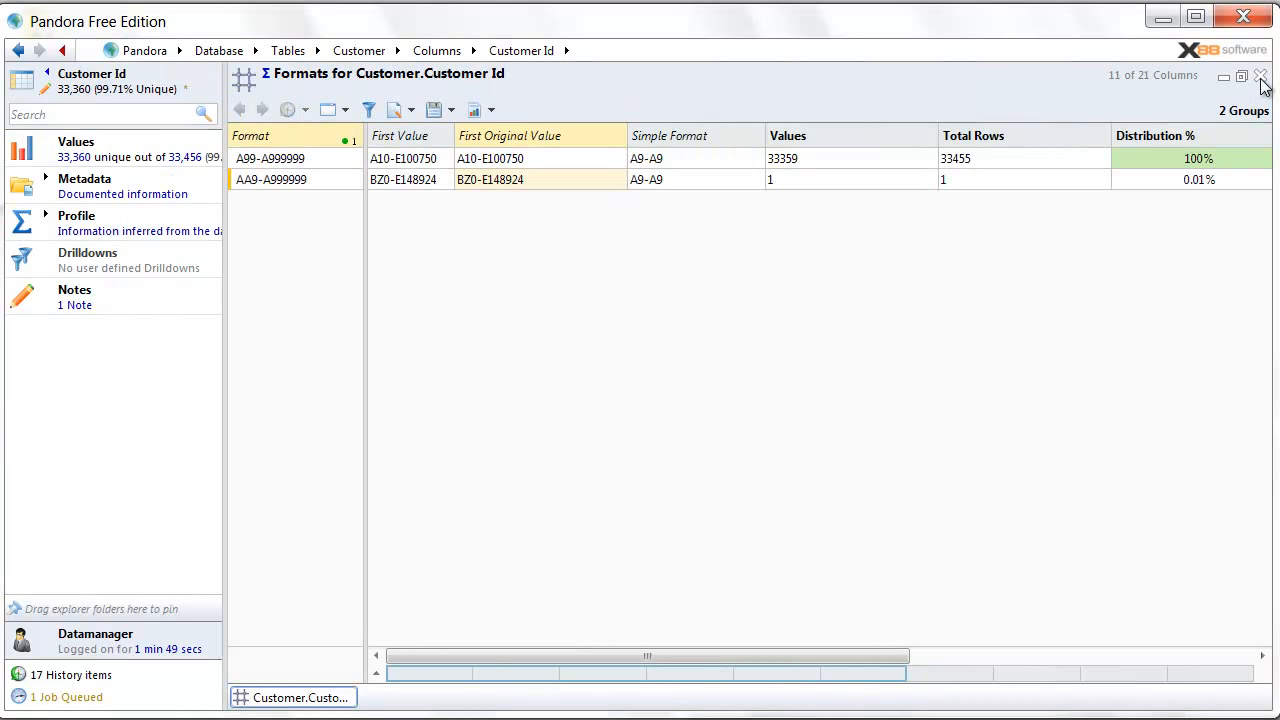
- Close the formats view, show all 13 Customer columns, and narrow the name pane and Null Count column
left_click(1260, 77)
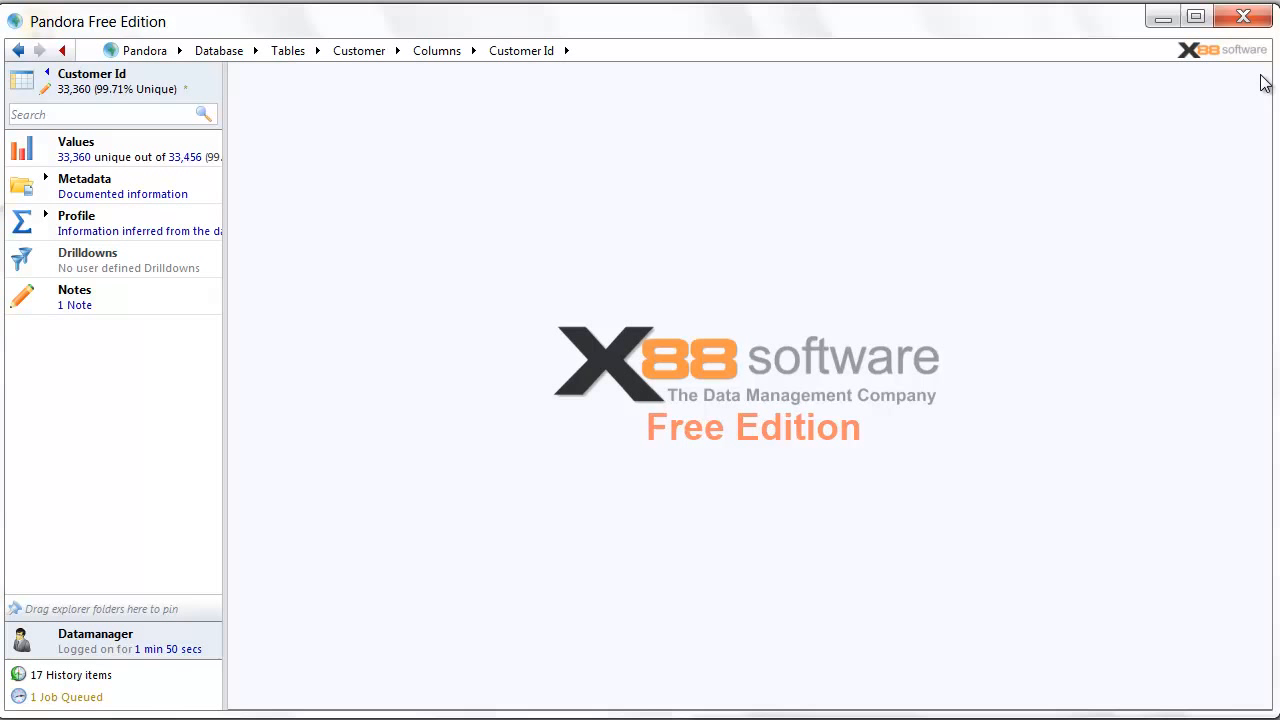
left_click(47, 74)
left_click(47, 74)
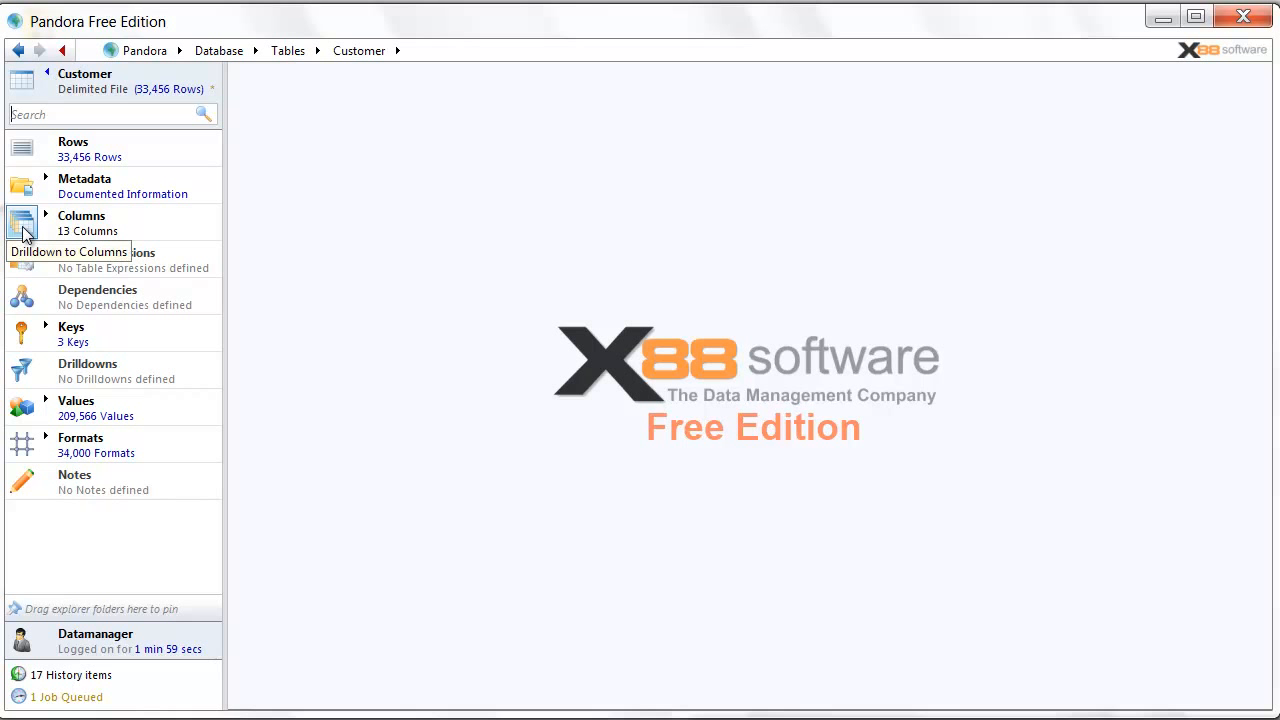
left_click(24, 232)
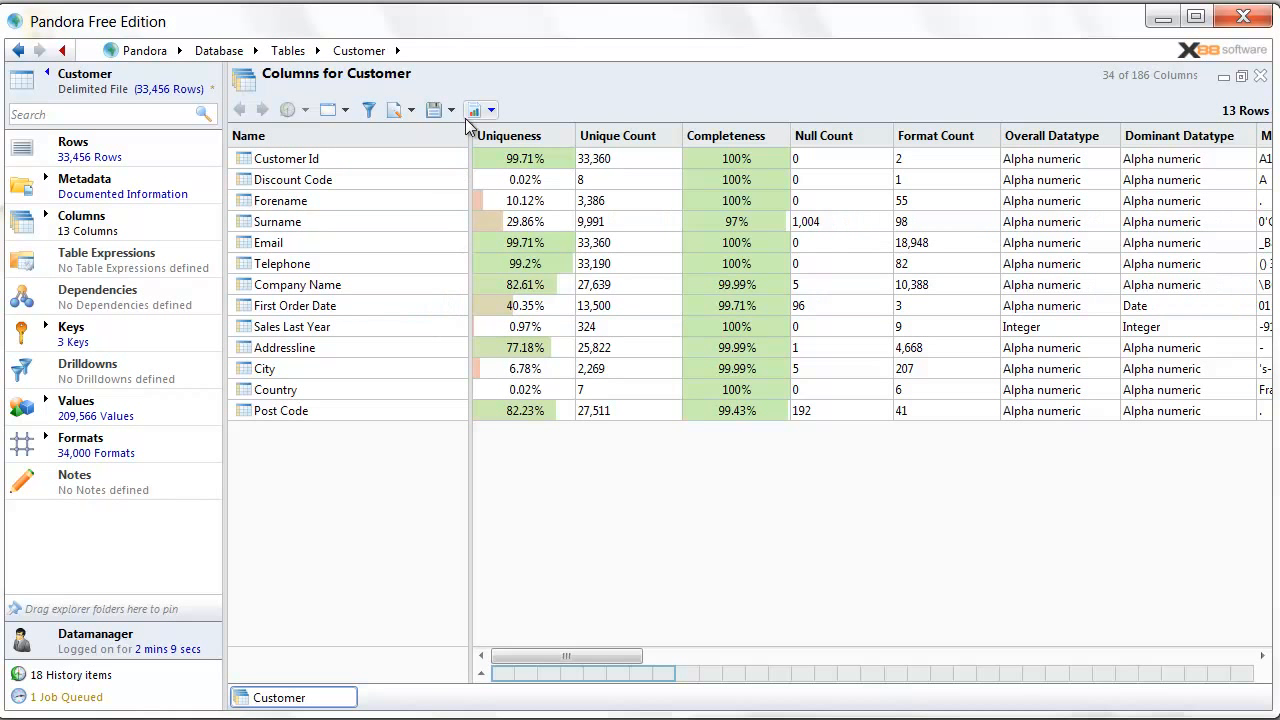
left_click_drag(470, 128, 370, 128)
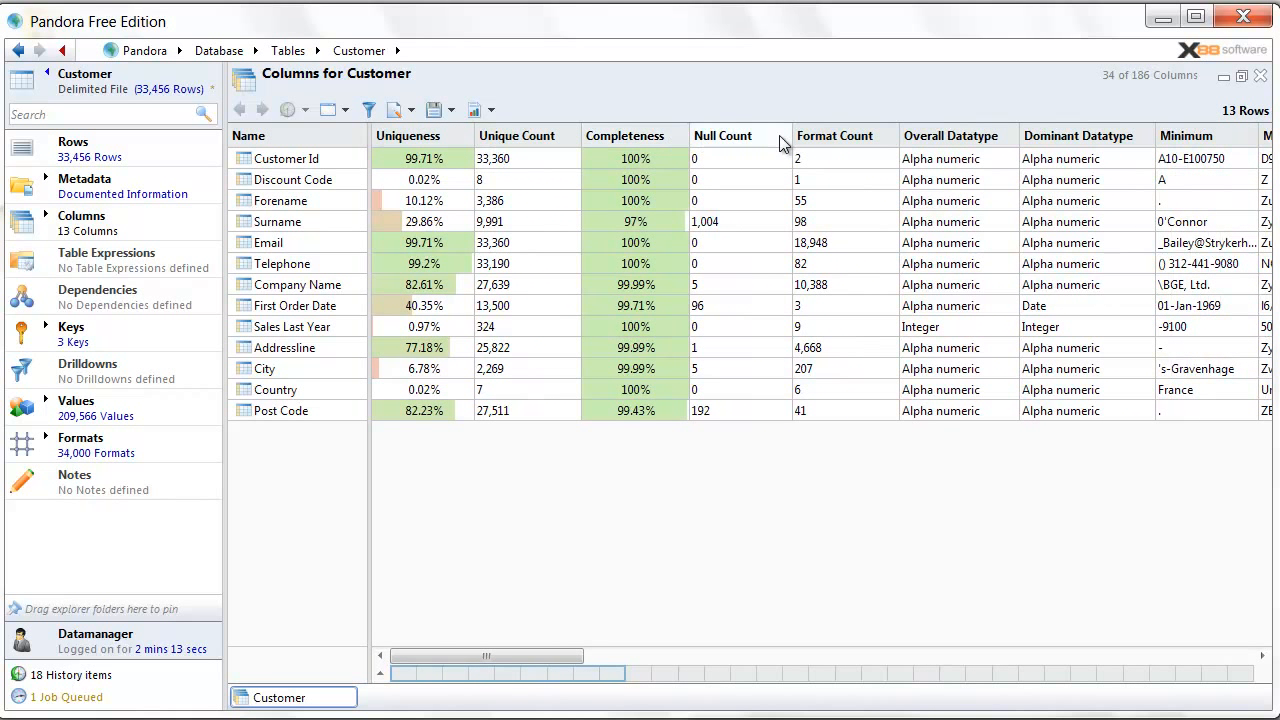
left_click_drag(791, 136, 762, 135)
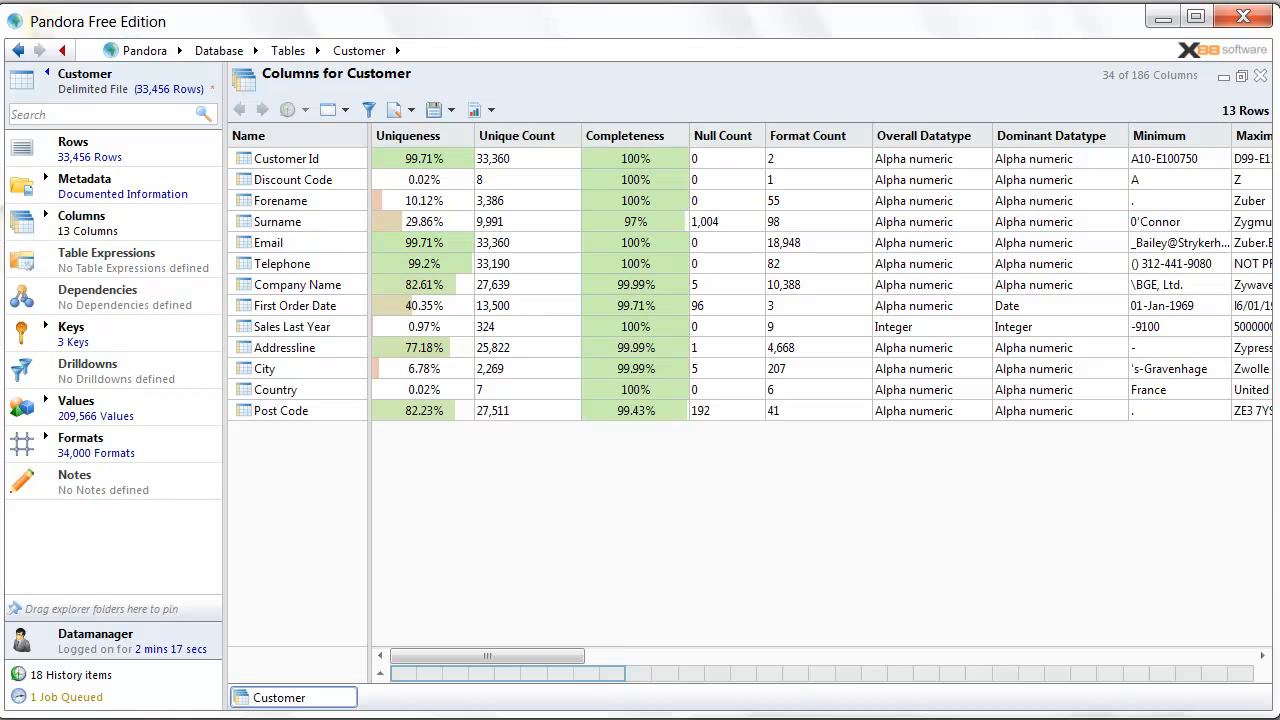
- Hide the explorer and split the Customer columns grid into two stacked panes
left_click(63, 51)
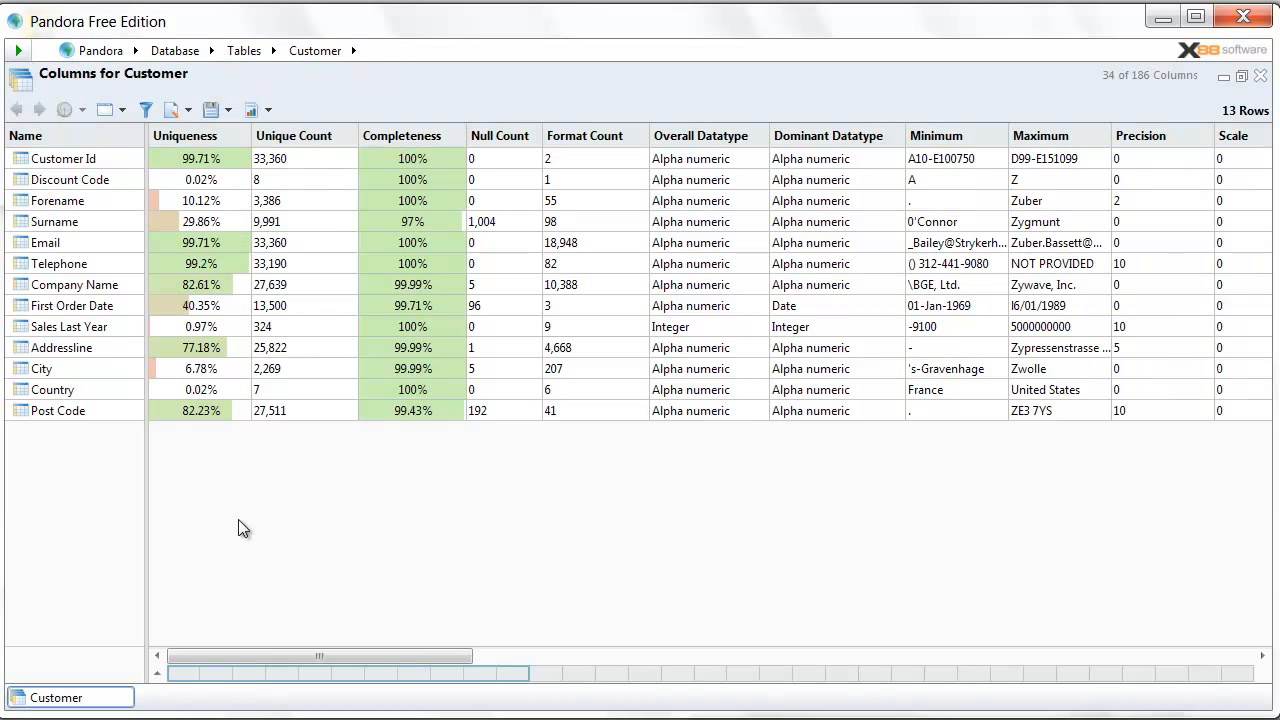
left_click(122, 108)
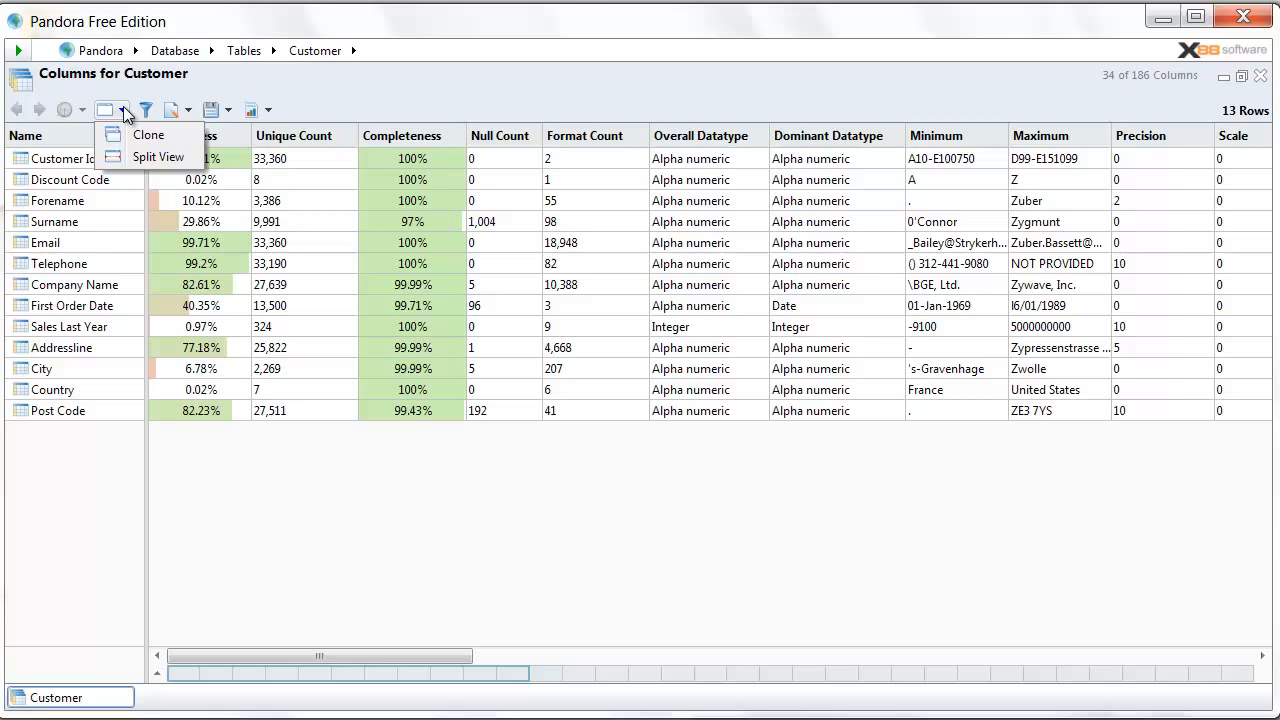
left_click(190, 160)
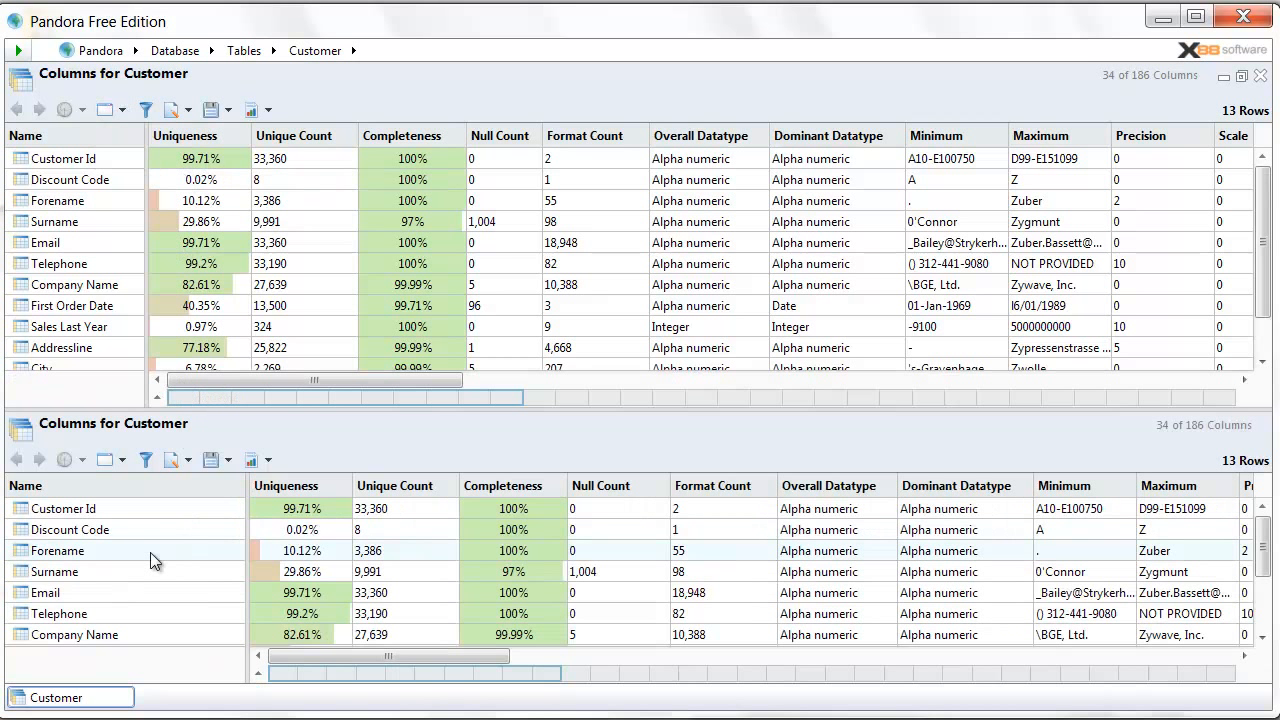
- Show the 33,360 Customer Id values in the lower pane via View > Values
left_click(116, 157)
right_click(124, 158)
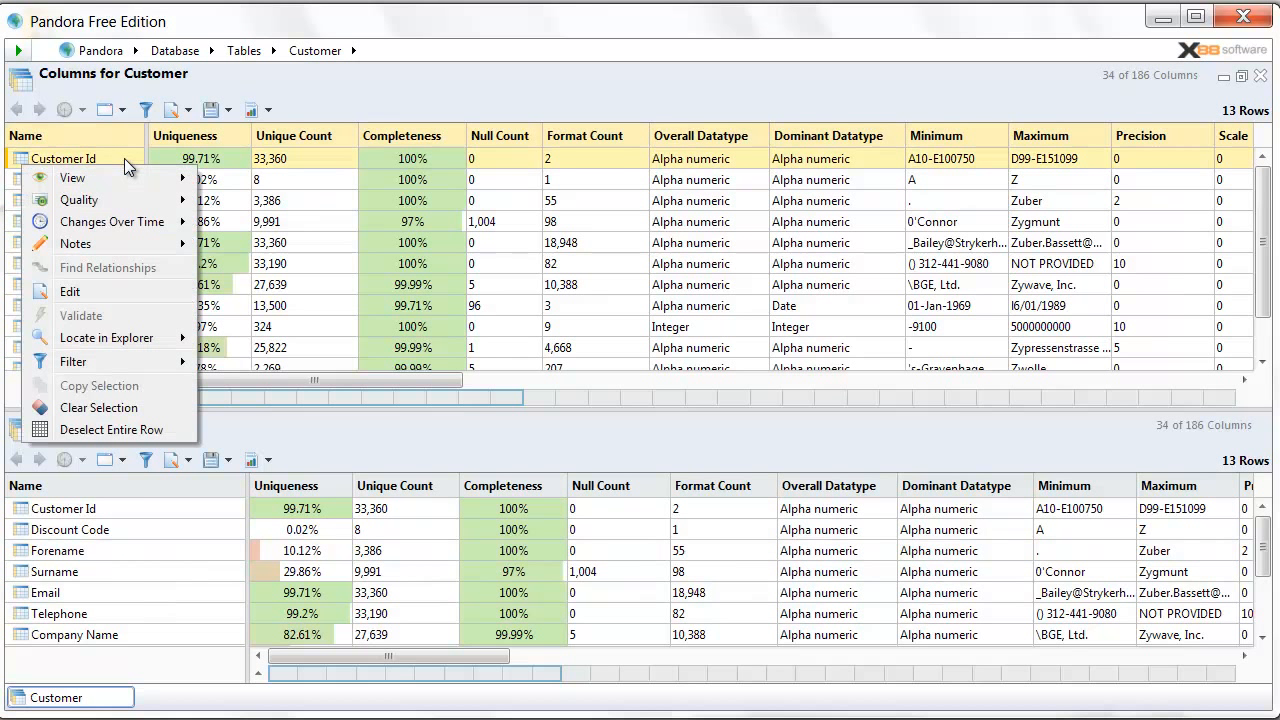
mouse_move(121, 178)
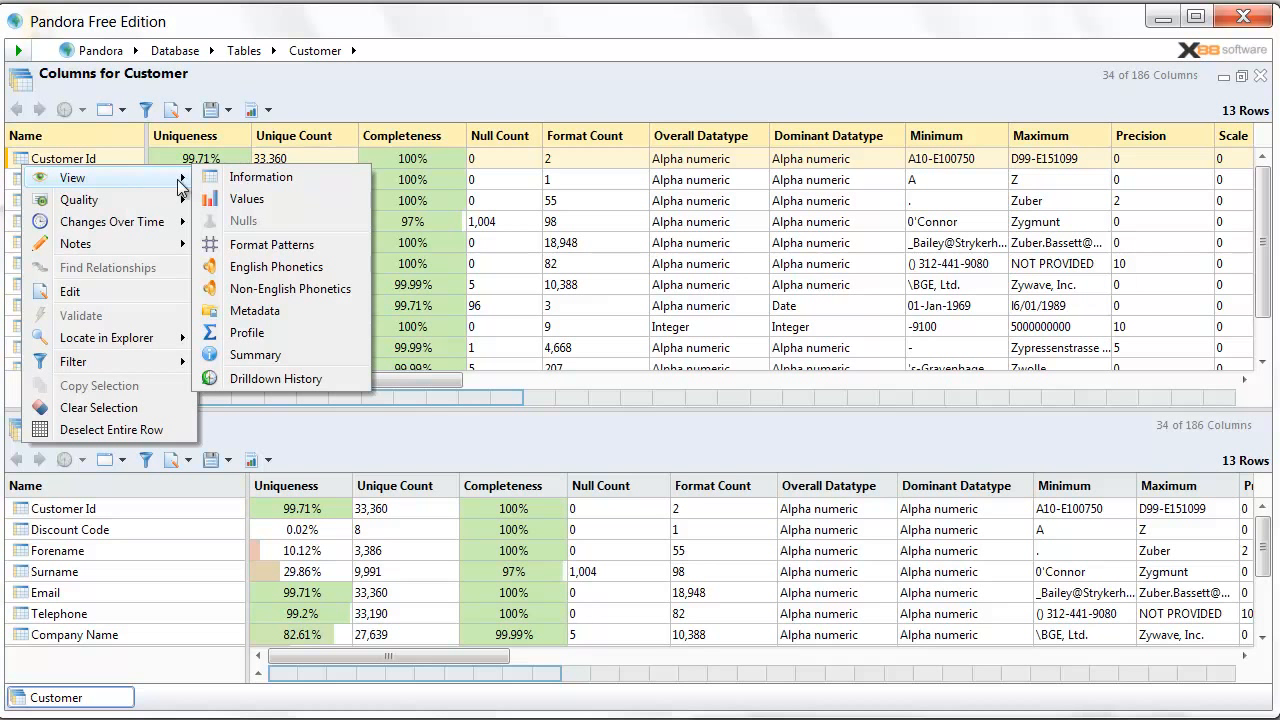
left_click(274, 204)
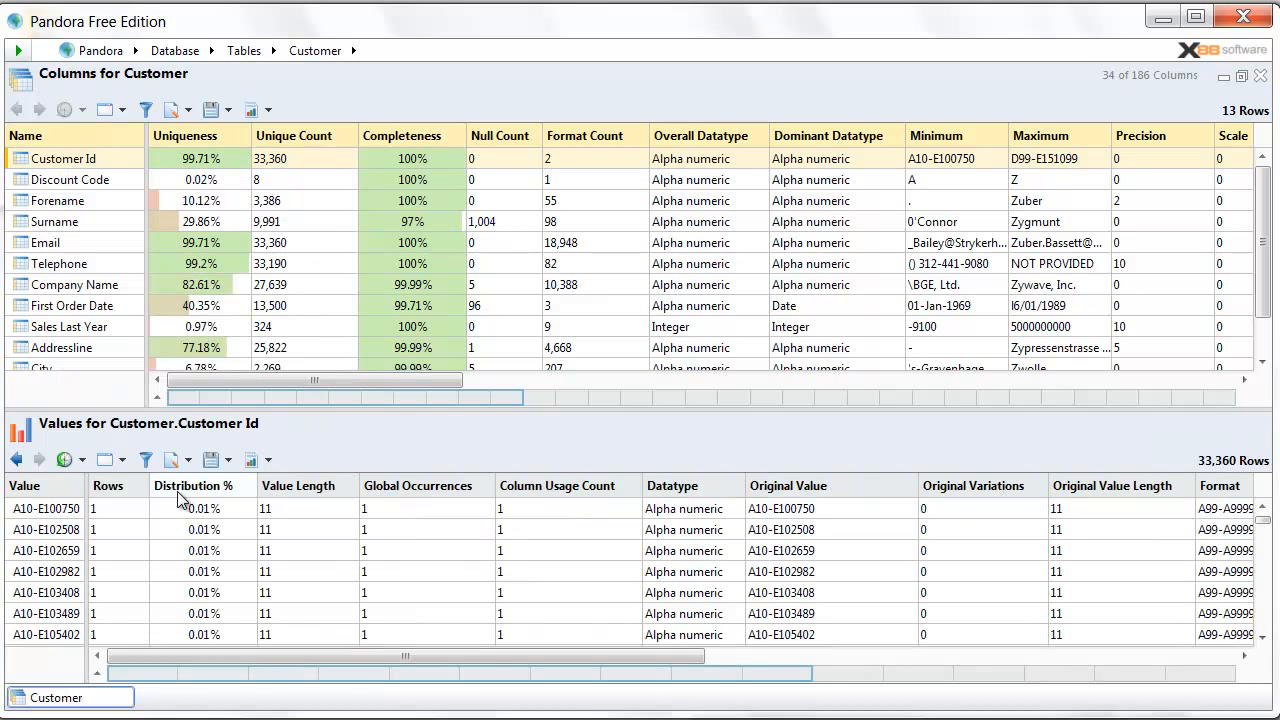
mouse_move(133, 495)
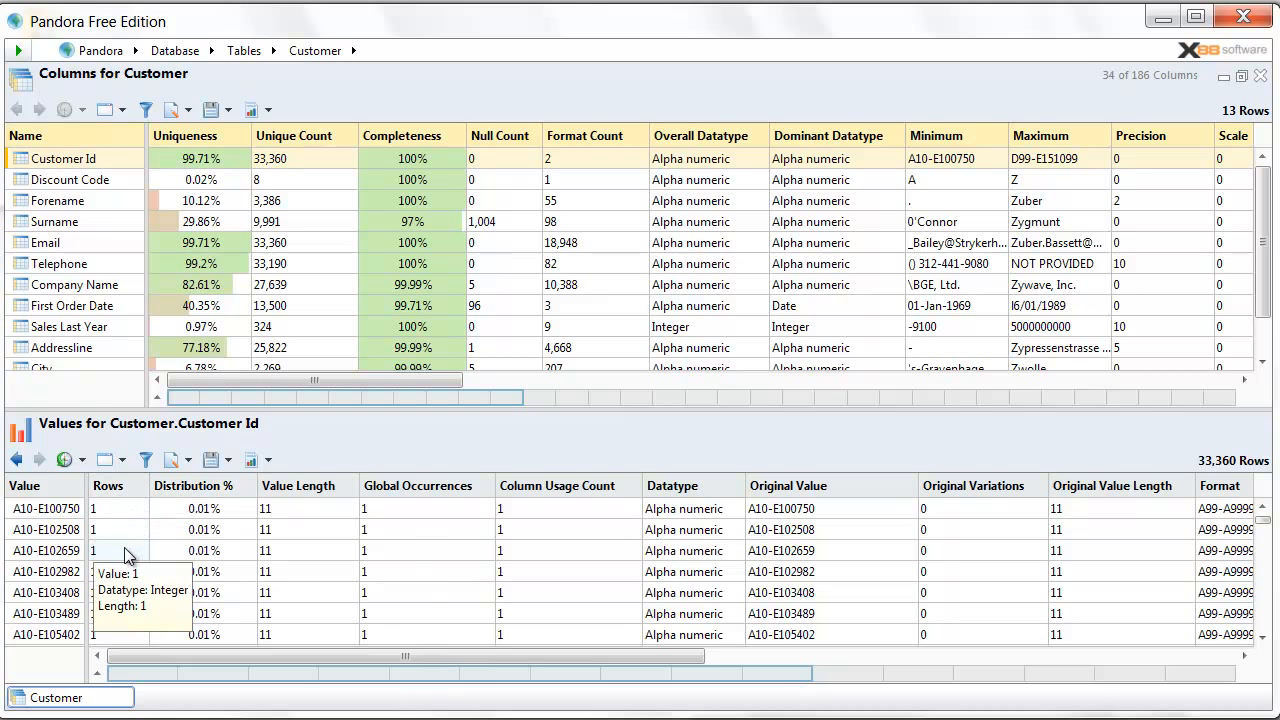
- Sort Customer Id values by Rows descending and show customer rows for the top five duplicates
left_click(135, 490)
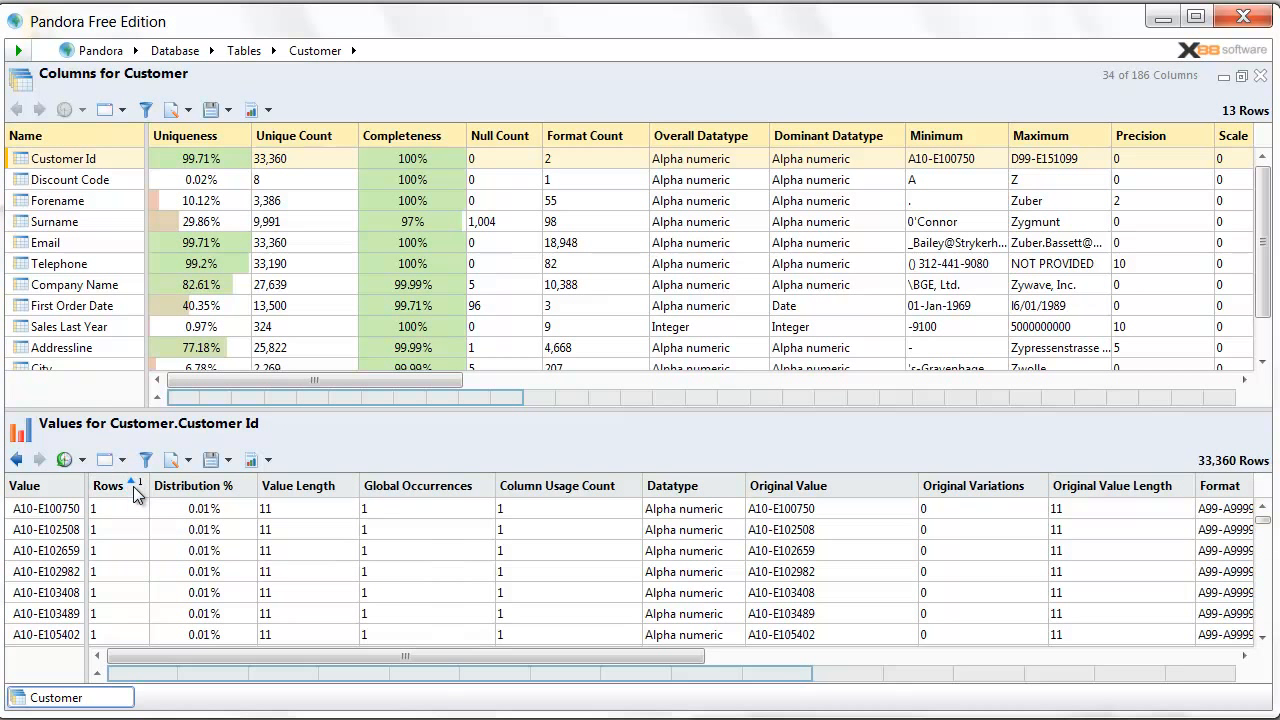
left_click(133, 486)
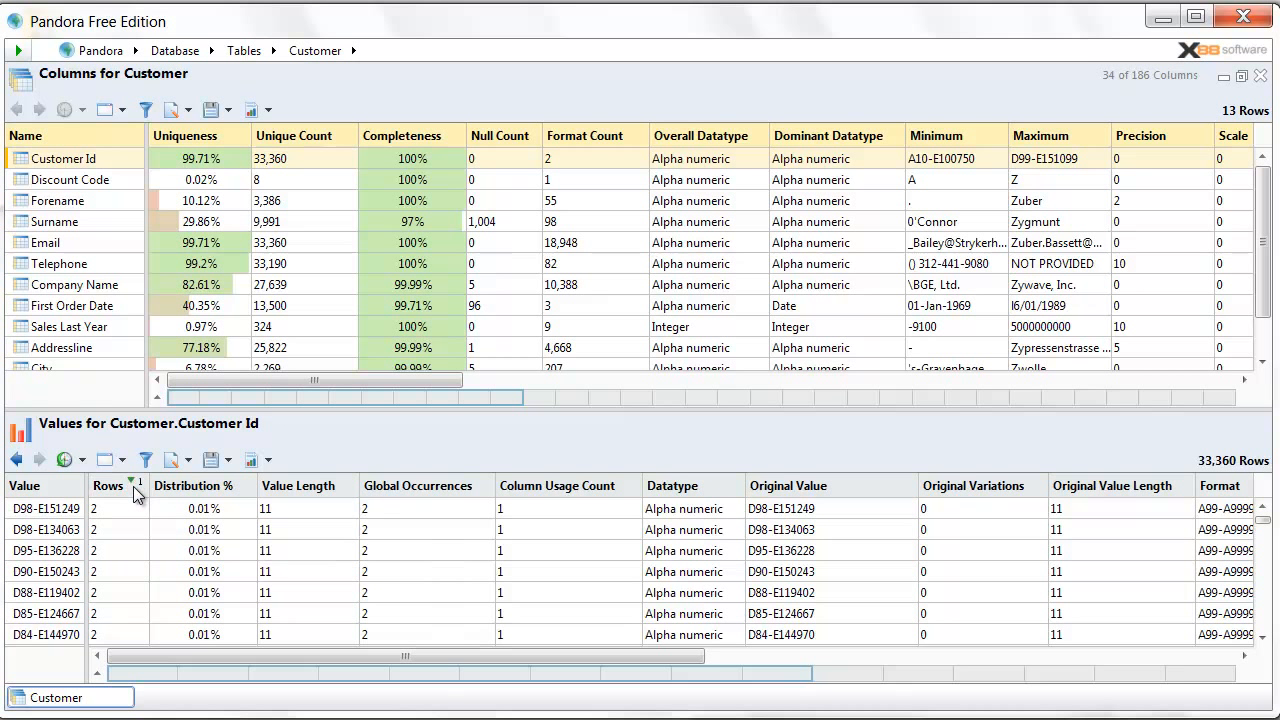
left_click(64, 517)
left_click_drag(68, 527, 66, 592)
right_click(58, 546)
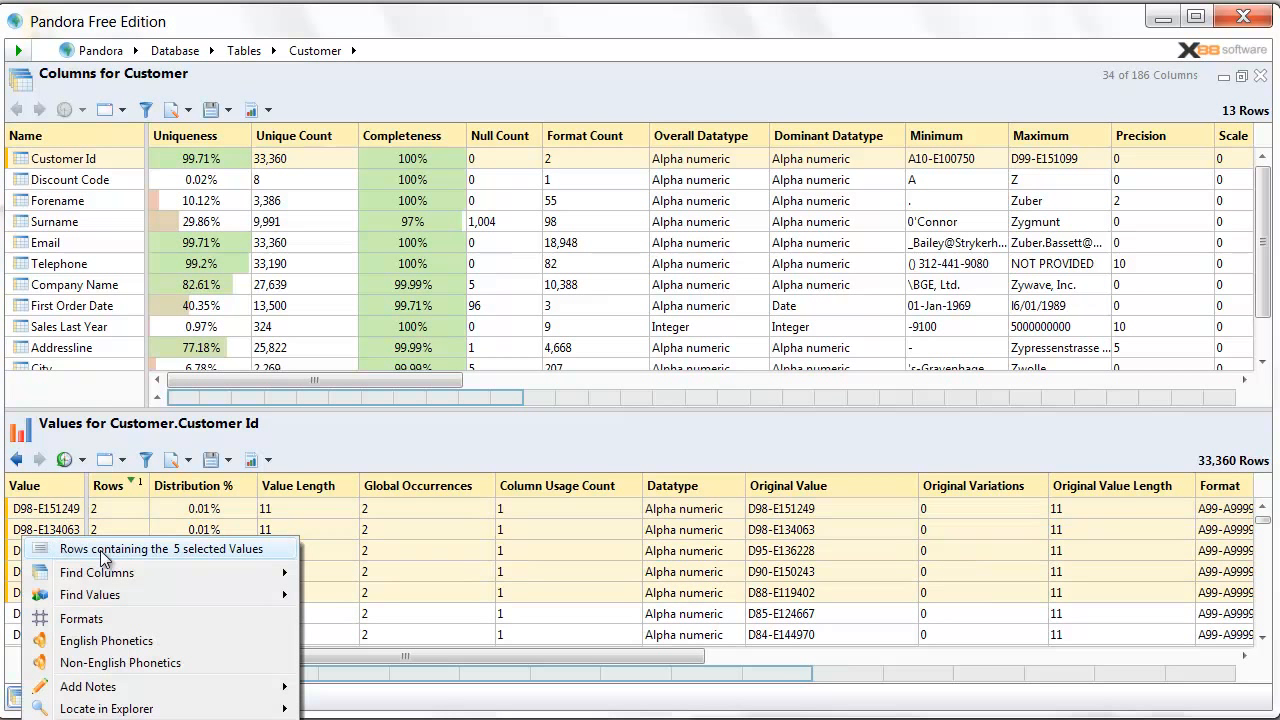
left_click(169, 550)
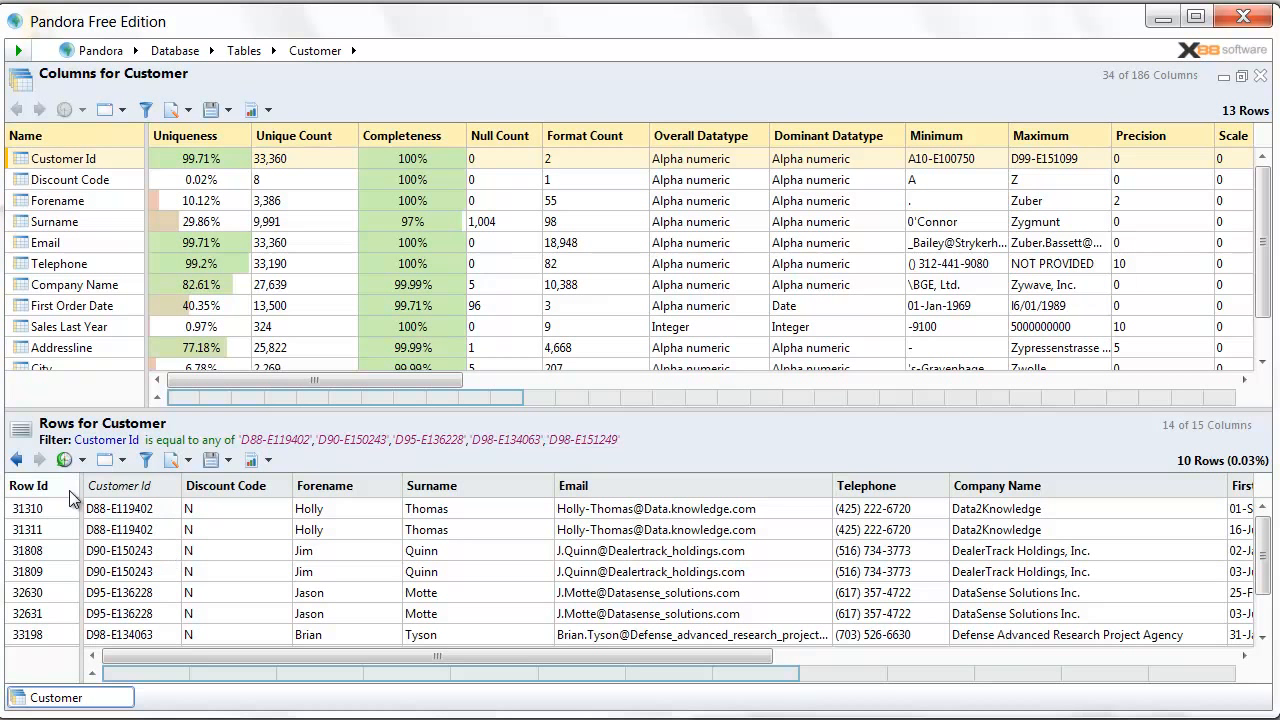
- Return to the sorted Customer Id values list, leaving the value actions unused
left_click(18, 460)
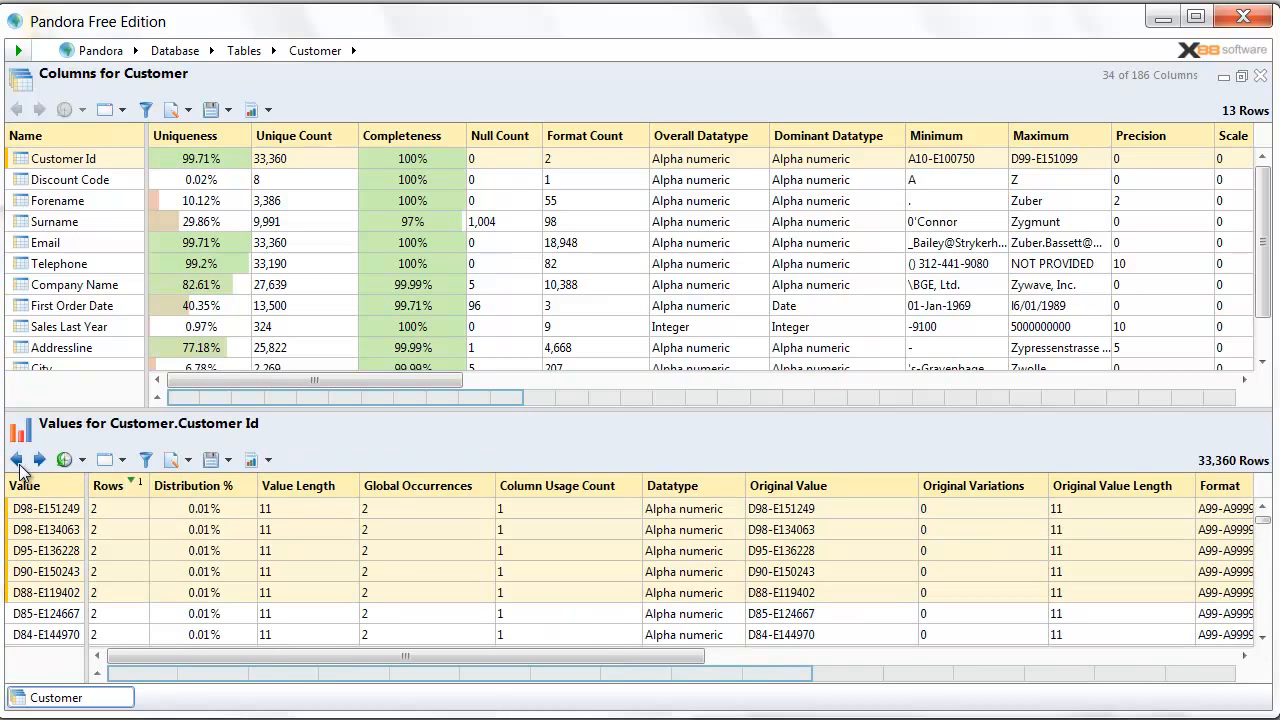
right_click(130, 532)
mouse_move(255, 678)
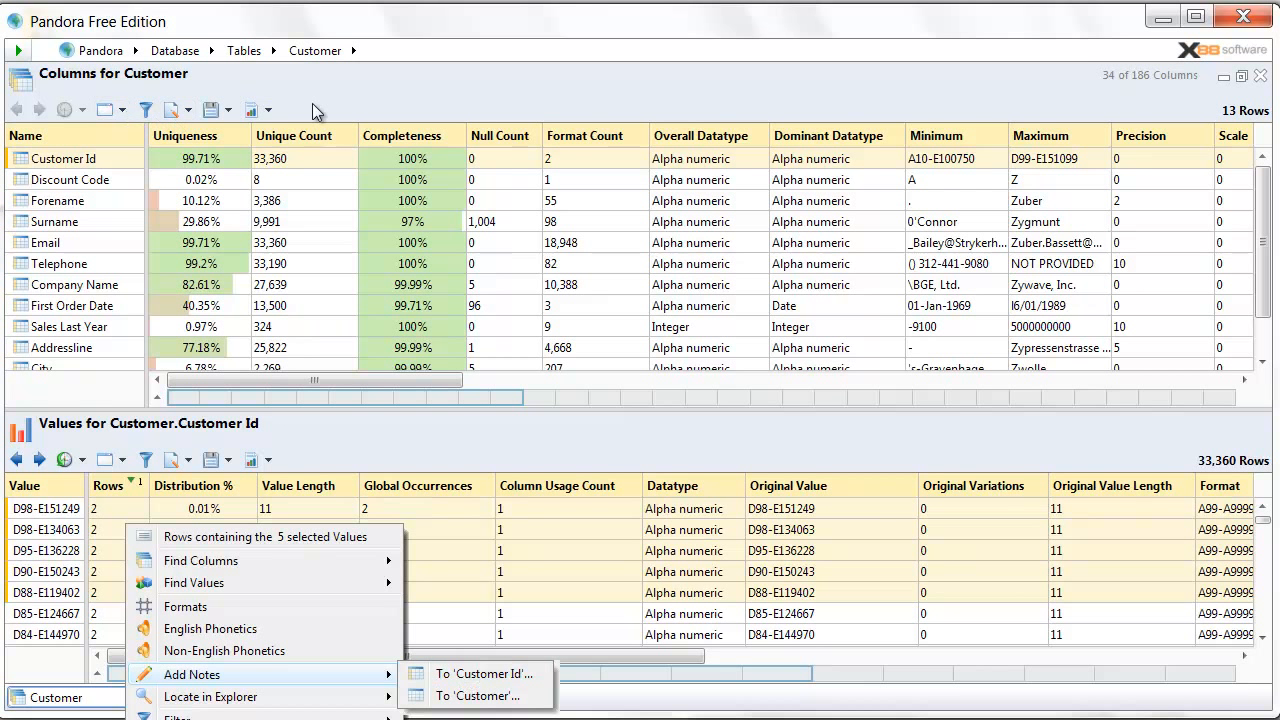
left_click(332, 88)
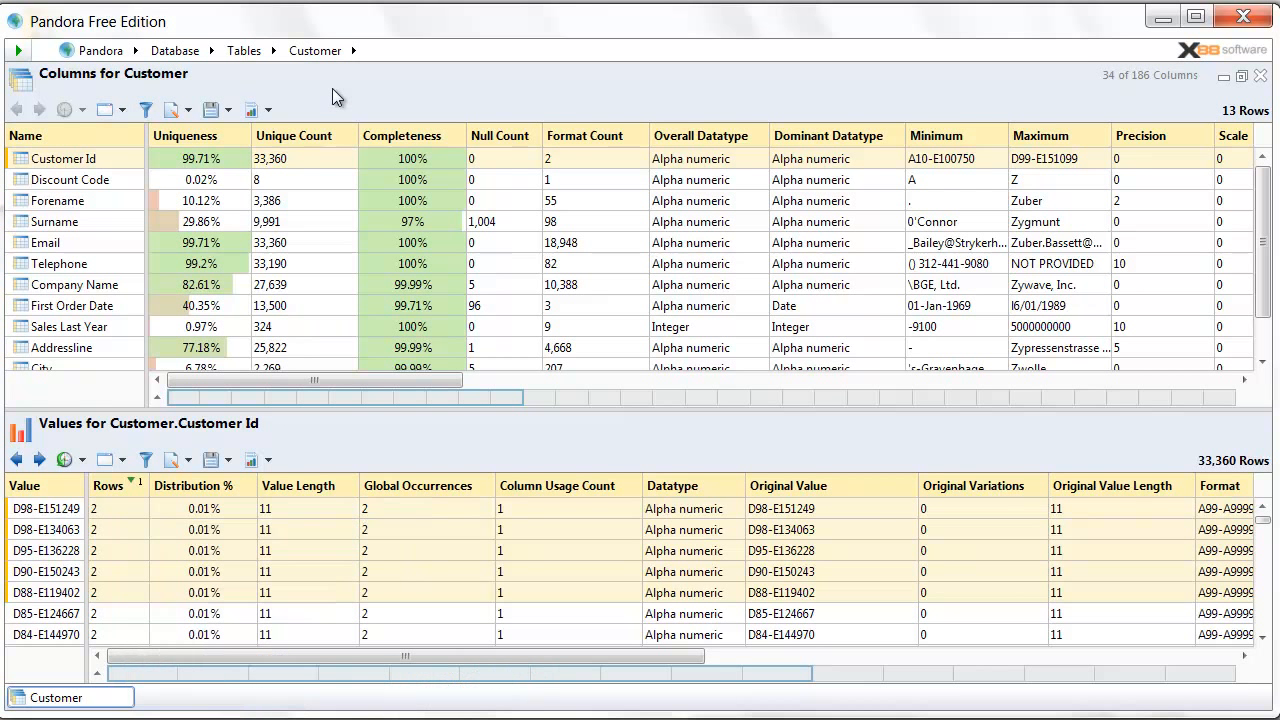
- Sort the columns grid by Uniqueness, then Completeness highest first, and select Post Code's 41 formats
left_click(190, 134)
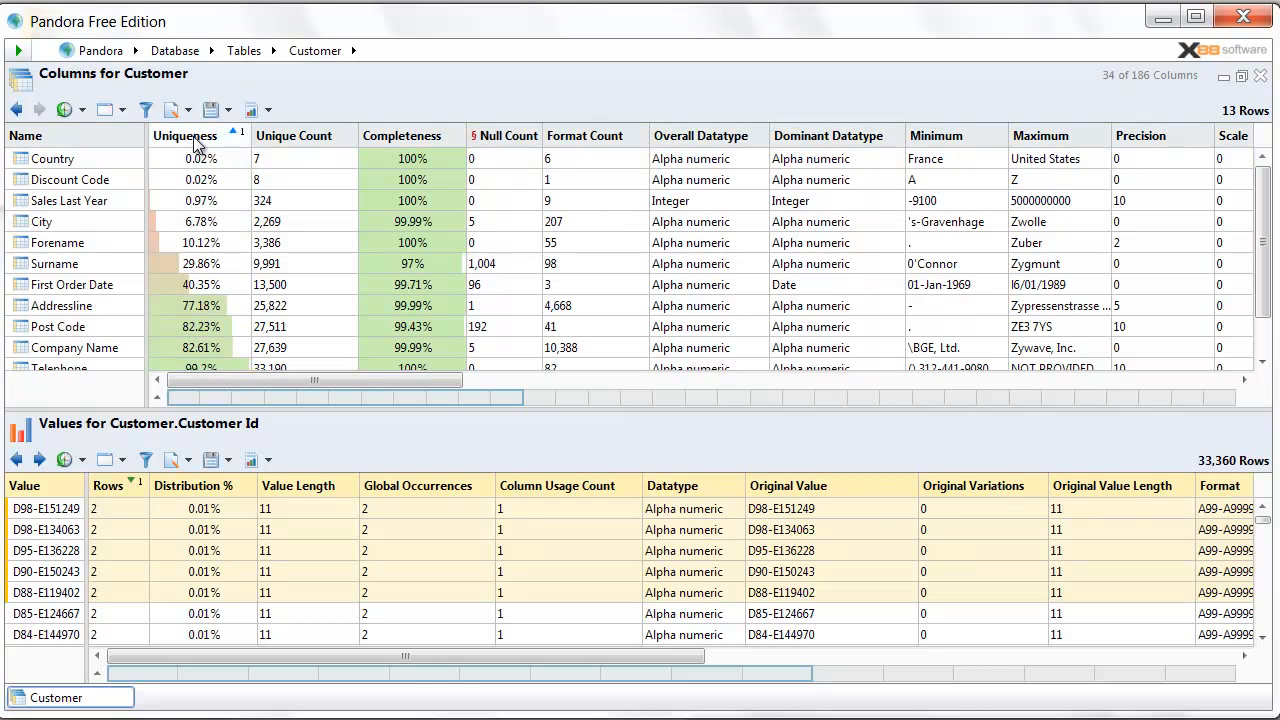
left_click(194, 140)
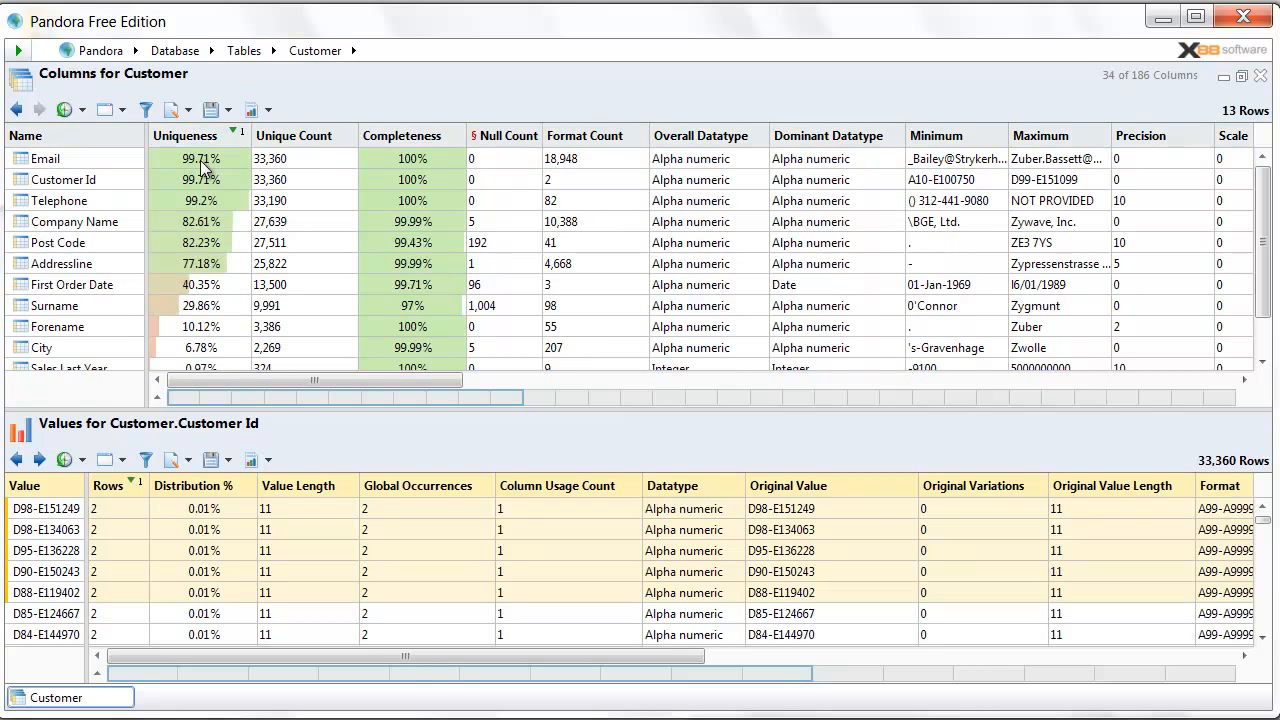
right_click(399, 143)
mouse_move(460, 181)
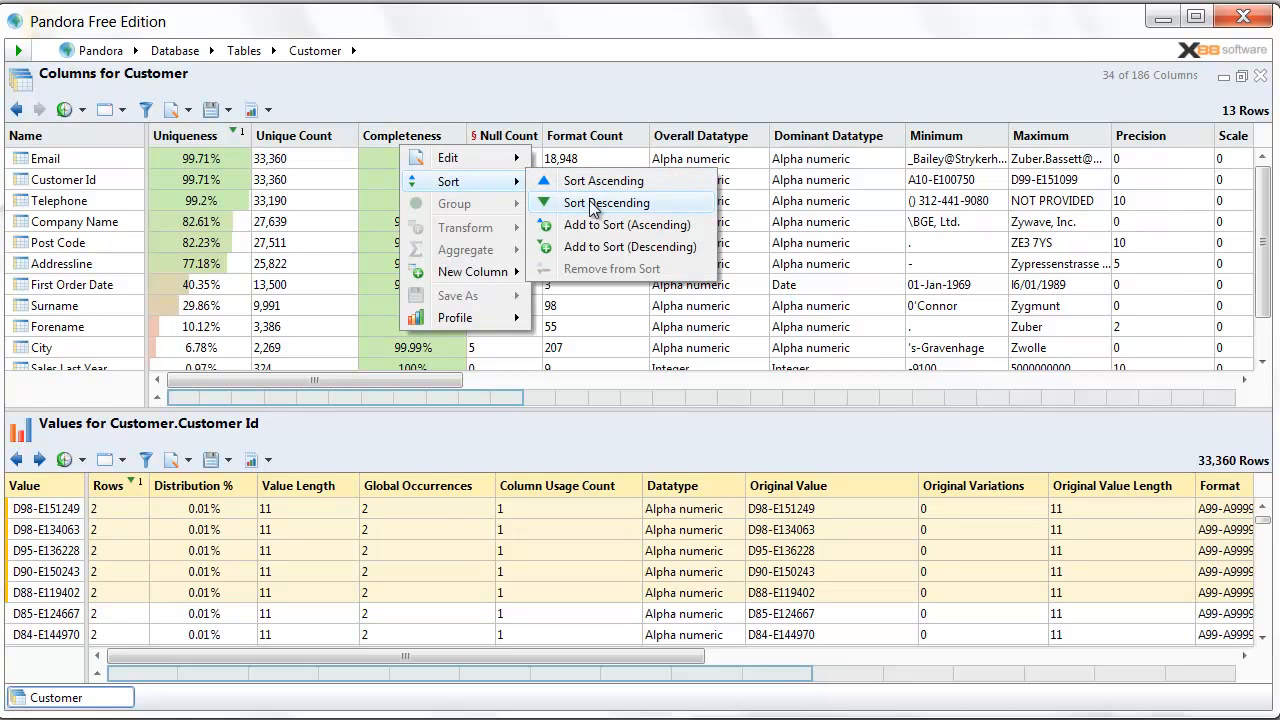
left_click(667, 202)
scroll(444, 206, "down", 1)
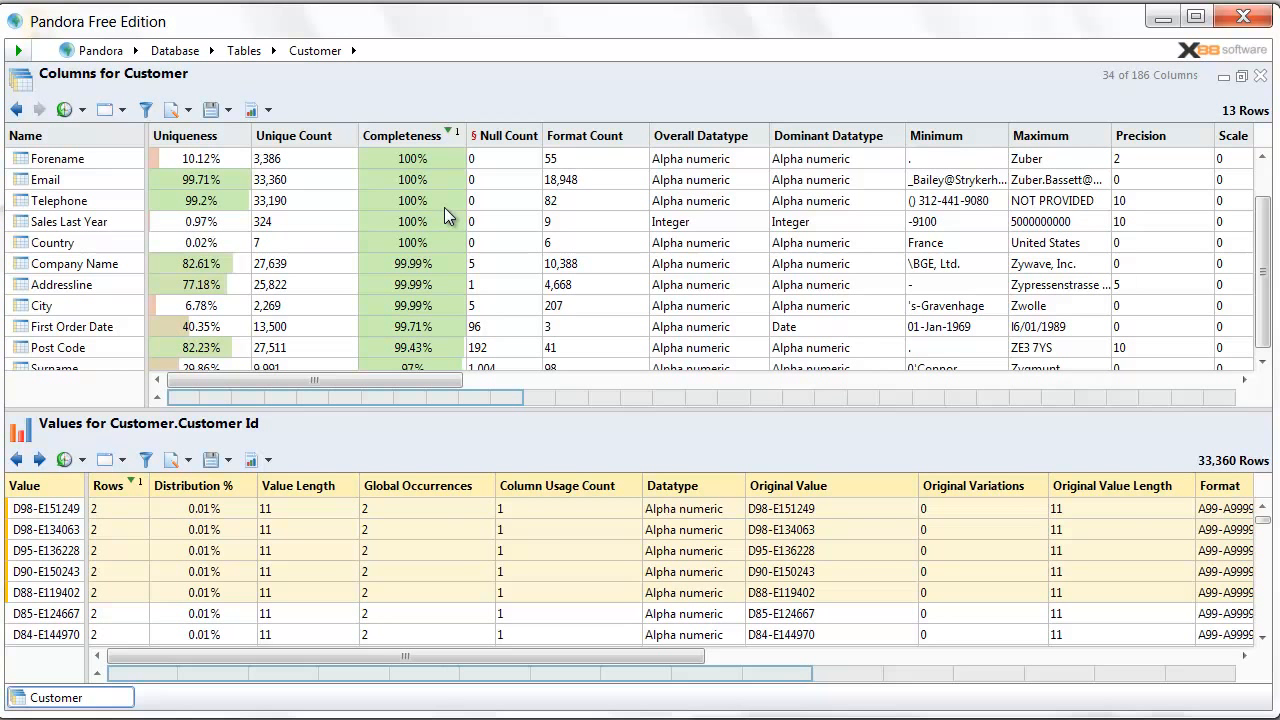
left_click(104, 341)
left_click(572, 341)
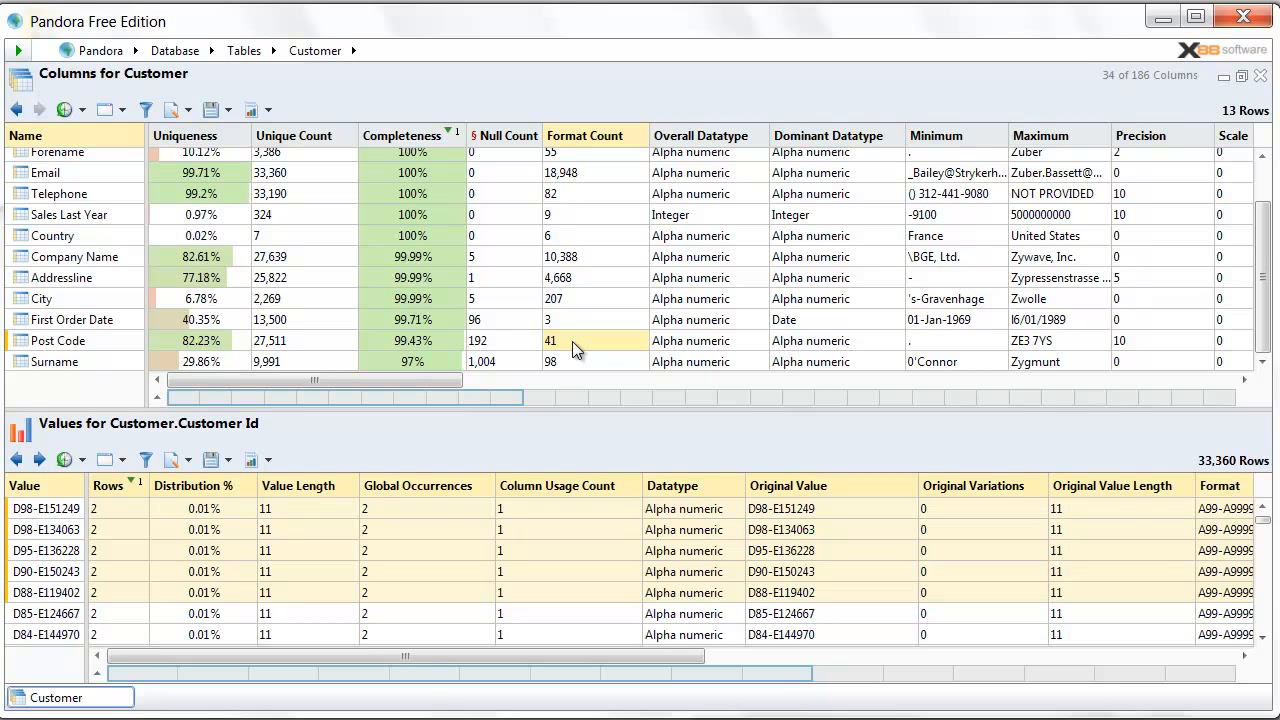
- Show the Post Code format patterns and clone them into their own window
right_click(109, 337)
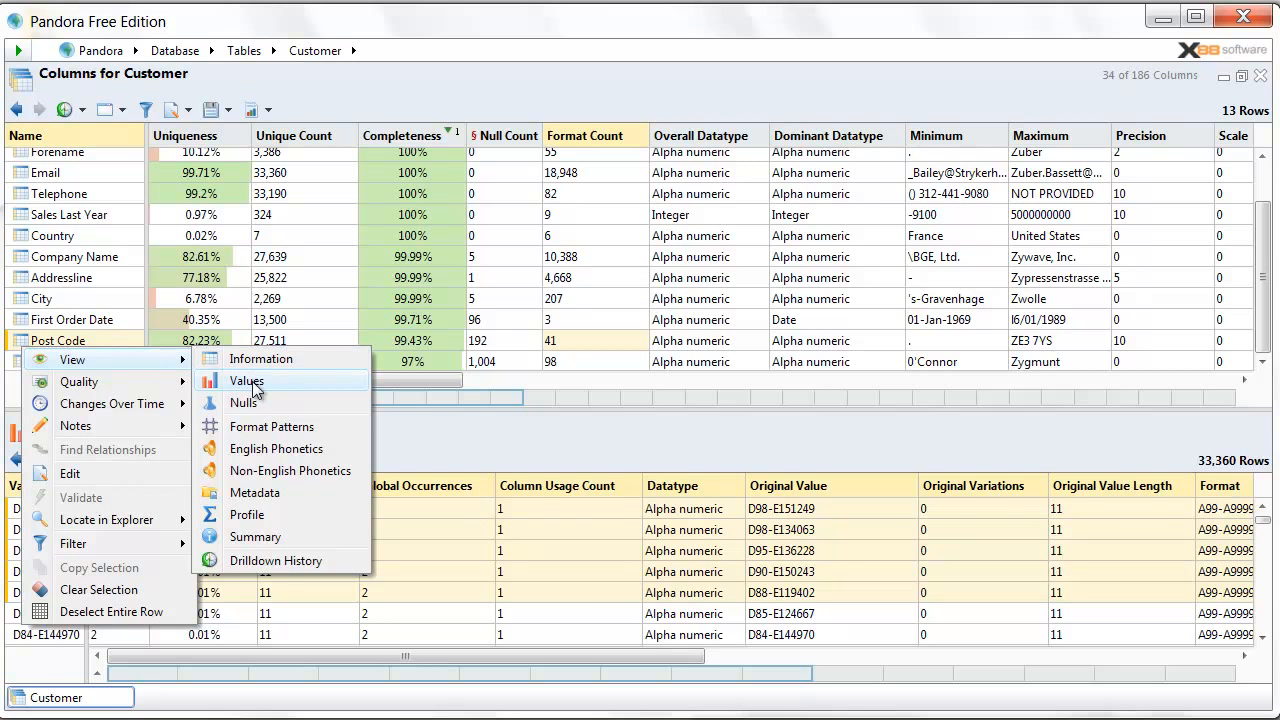
left_click(340, 428)
left_click(124, 461)
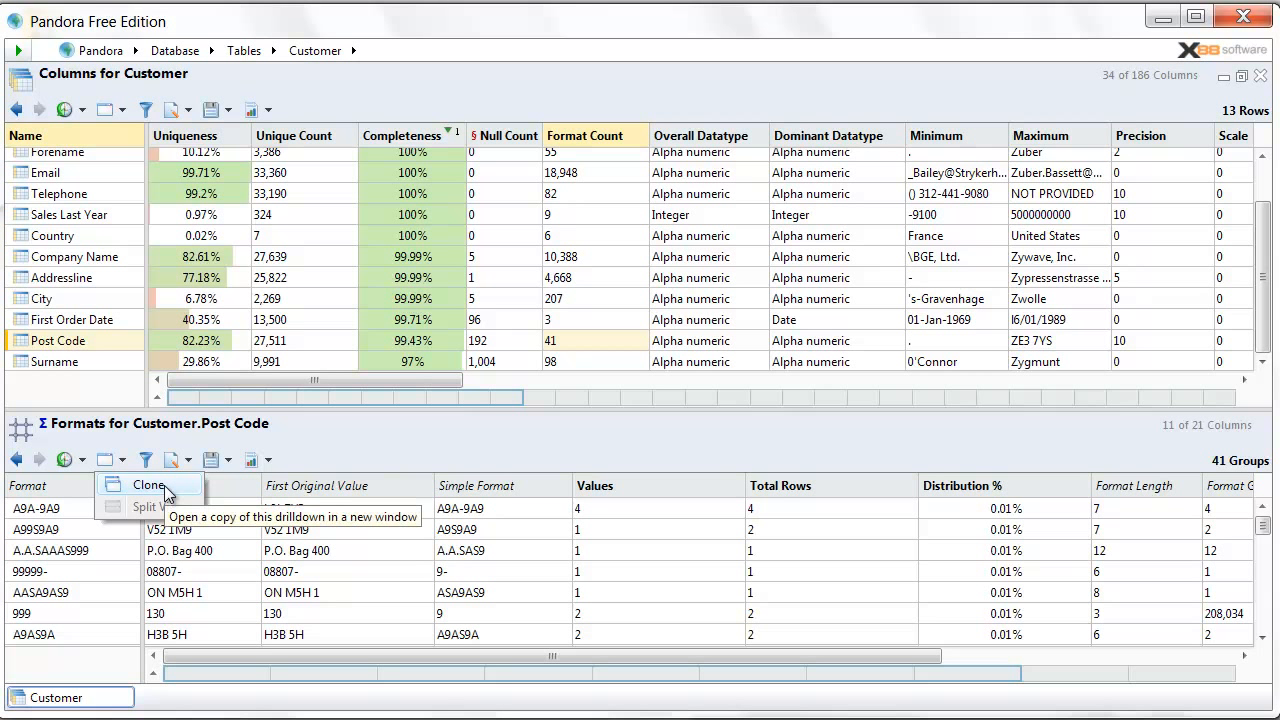
left_click(150, 485)
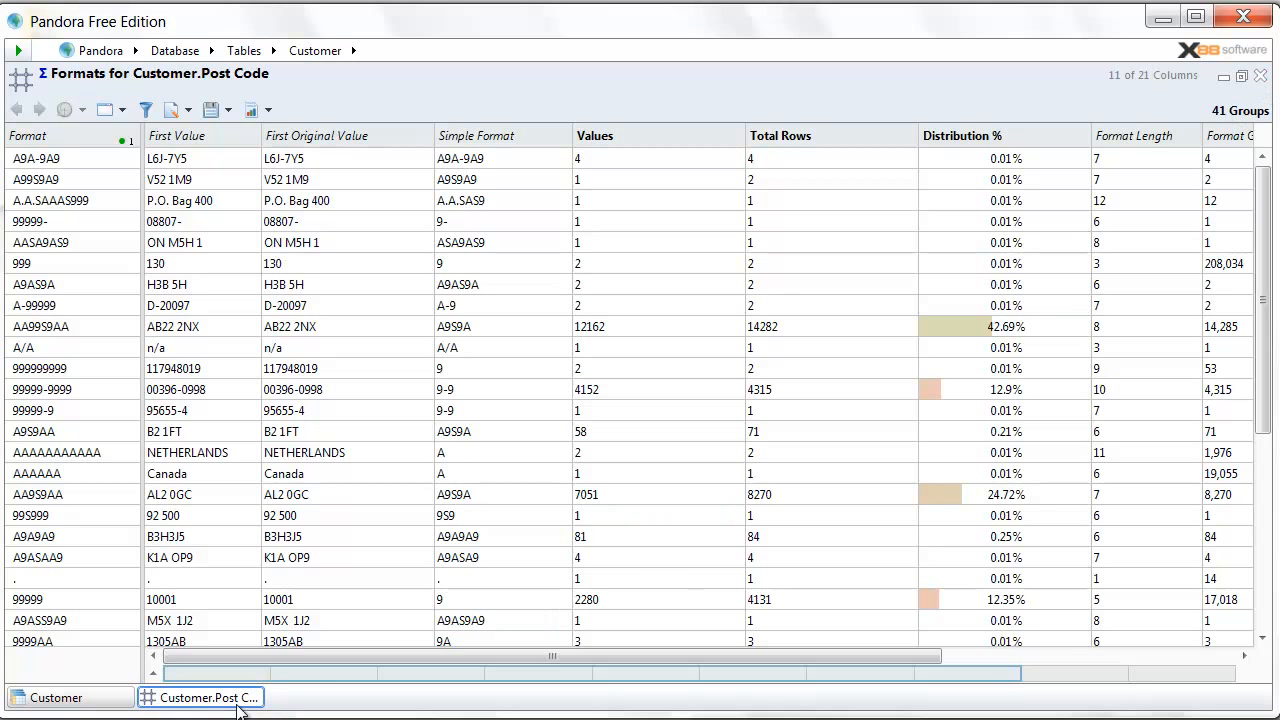
- Close the separate Post Code formats window and the Customer columns view
right_click(290, 705)
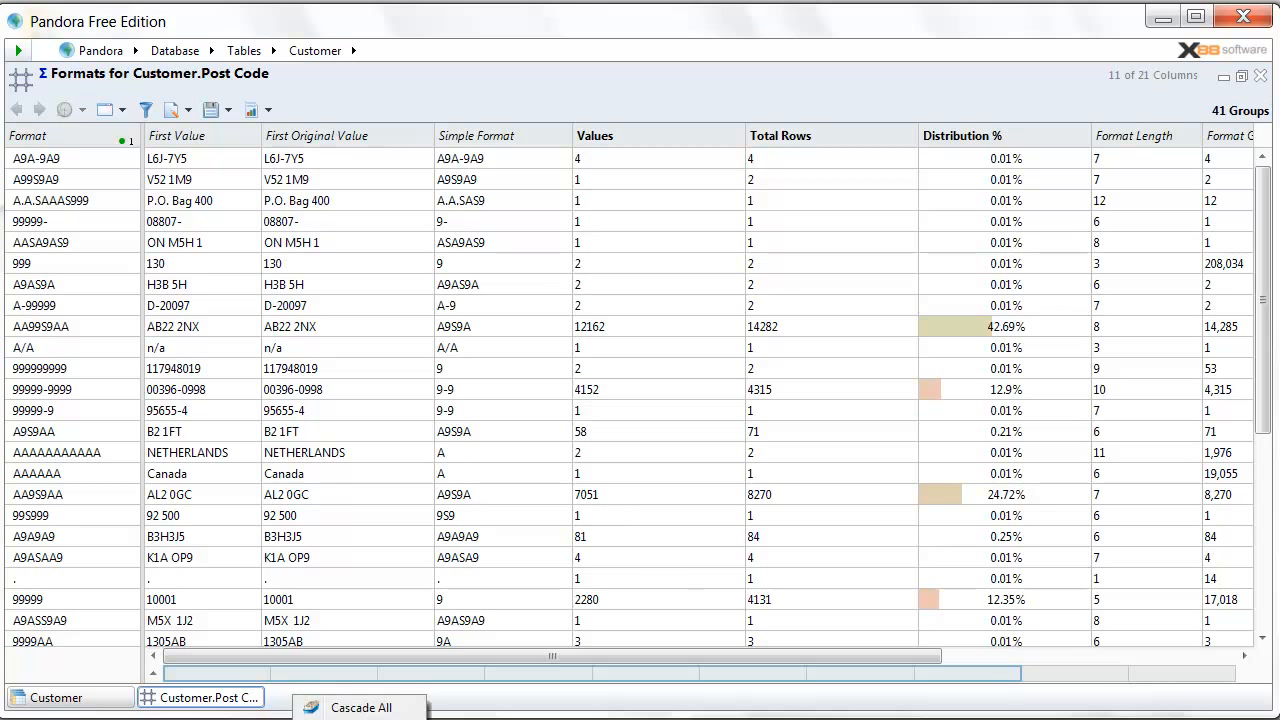
left_click(1261, 79)
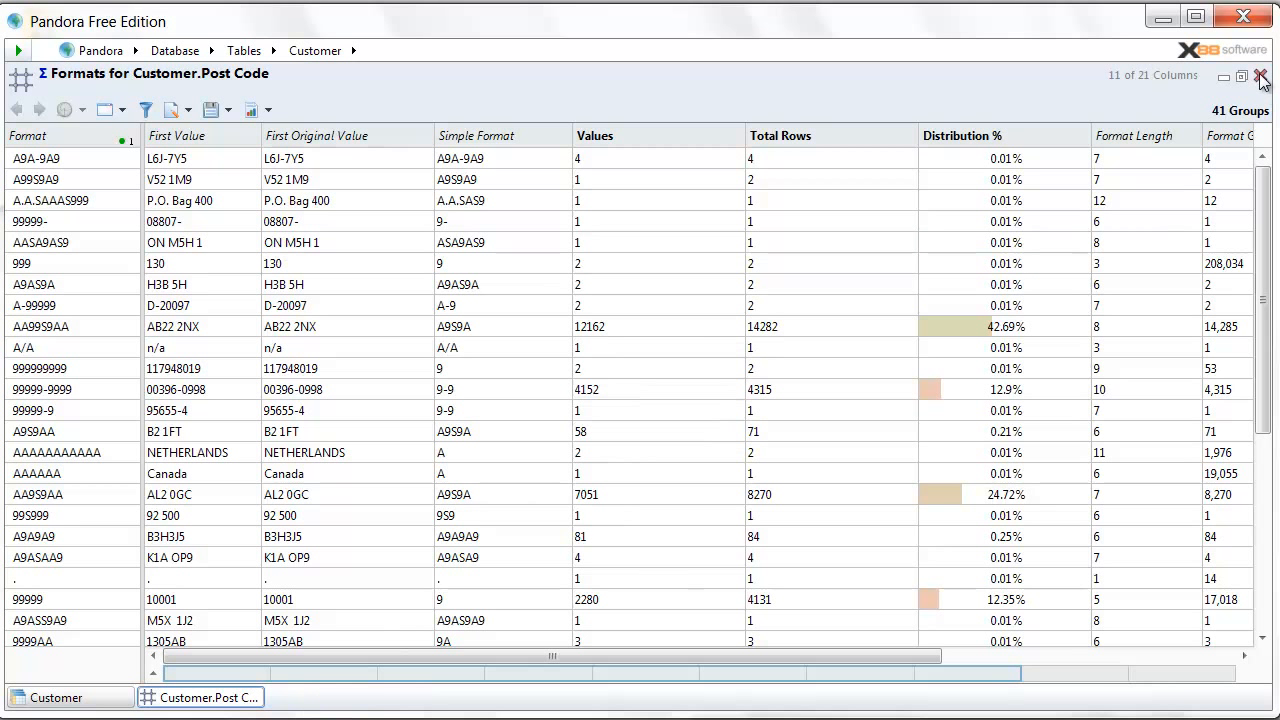
left_click(1262, 80)
left_click(1261, 78)
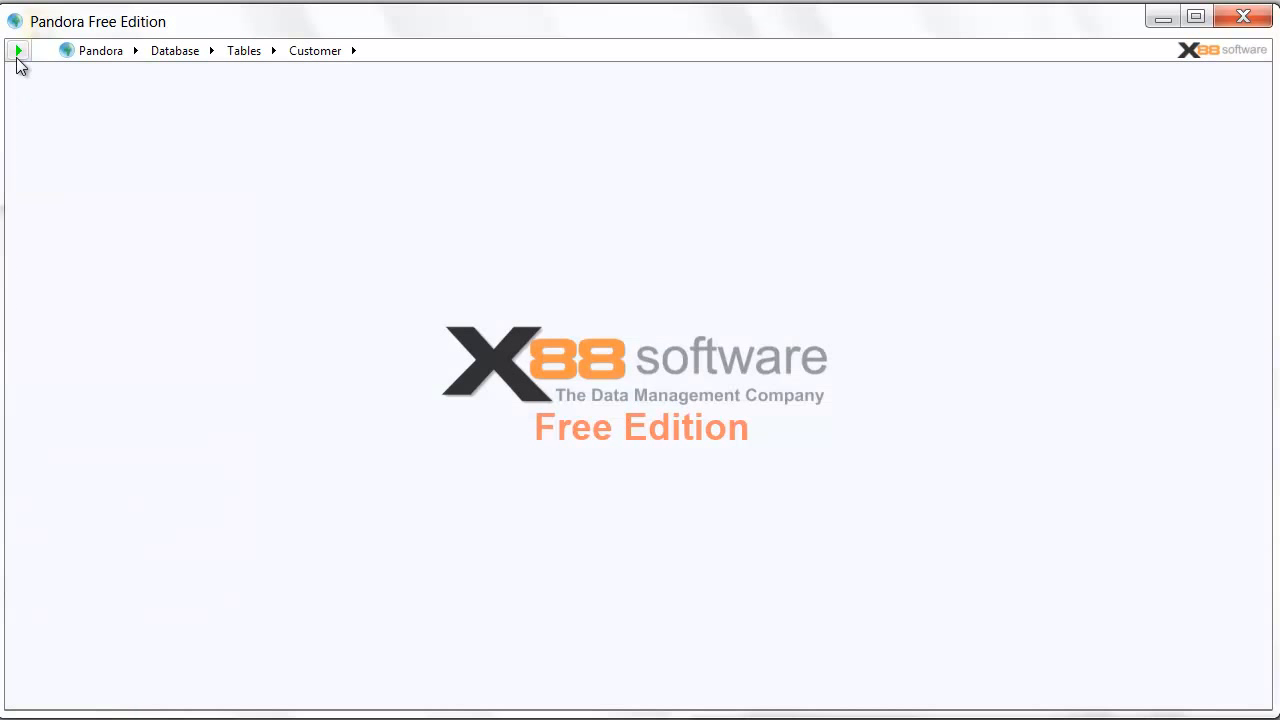
- Show all rows of the Customer table and jump to the Country column
left_click(17, 55)
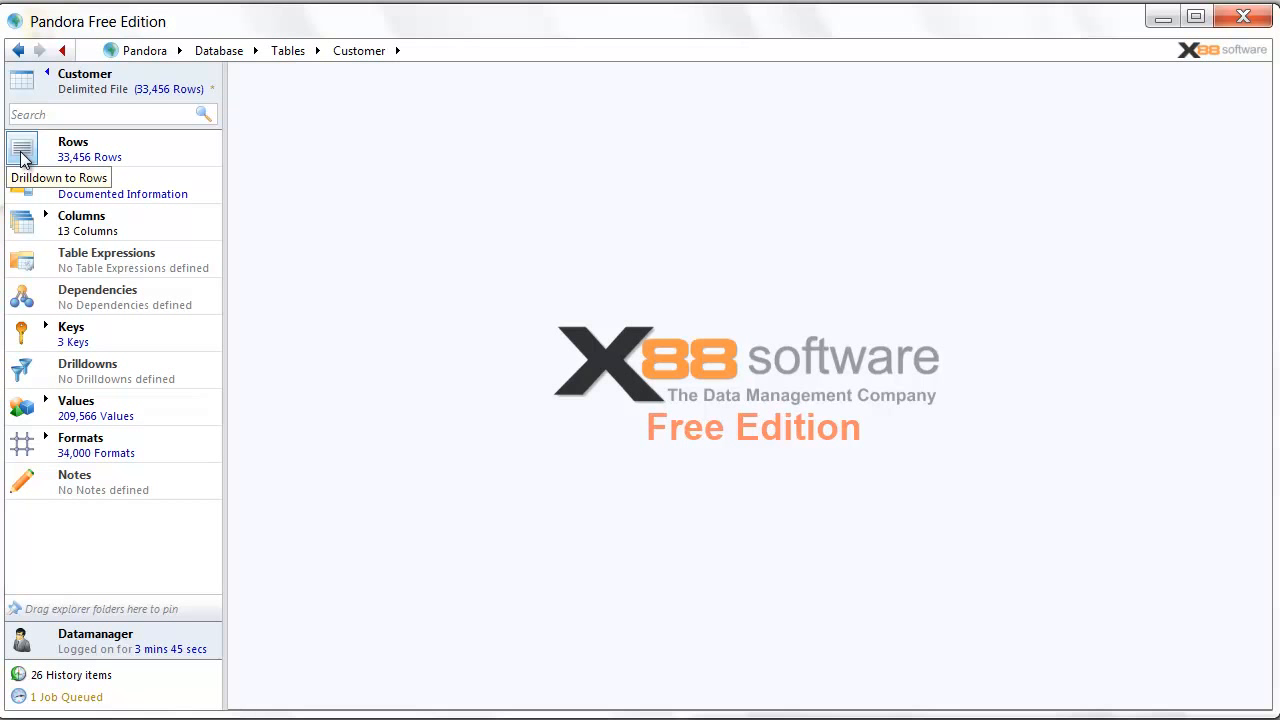
left_click(22, 152)
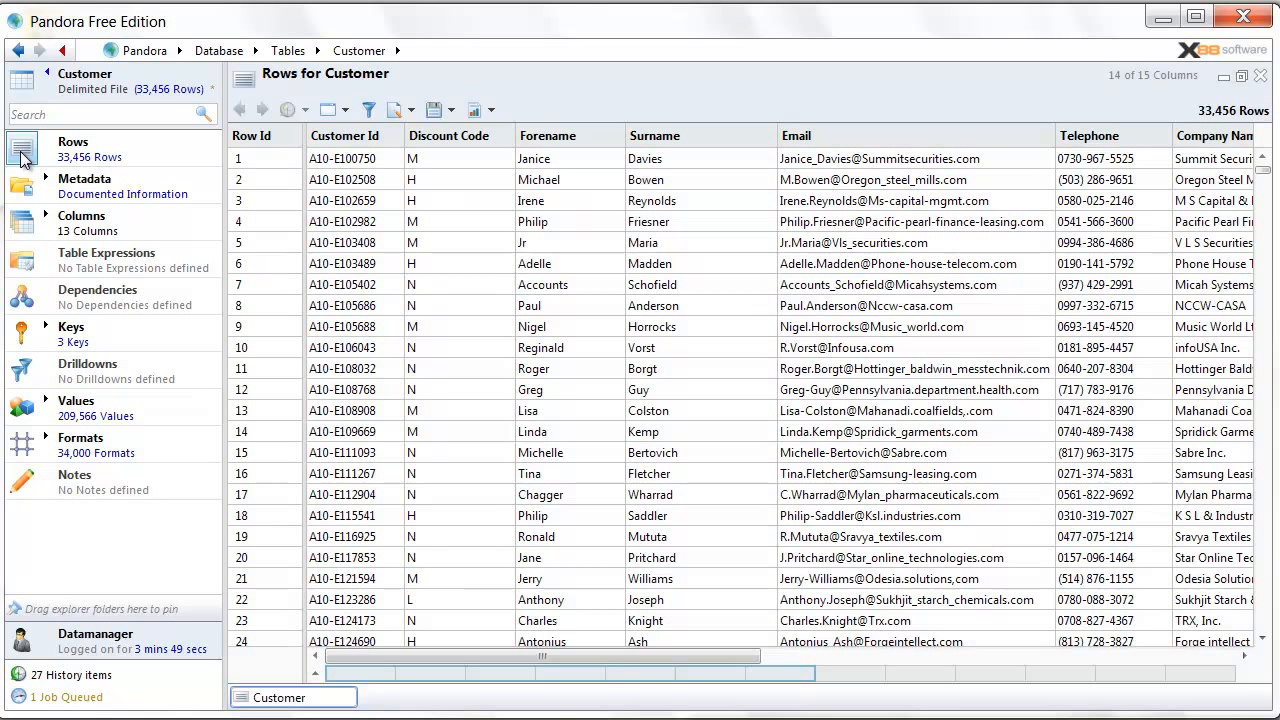
mouse_move(364, 226)
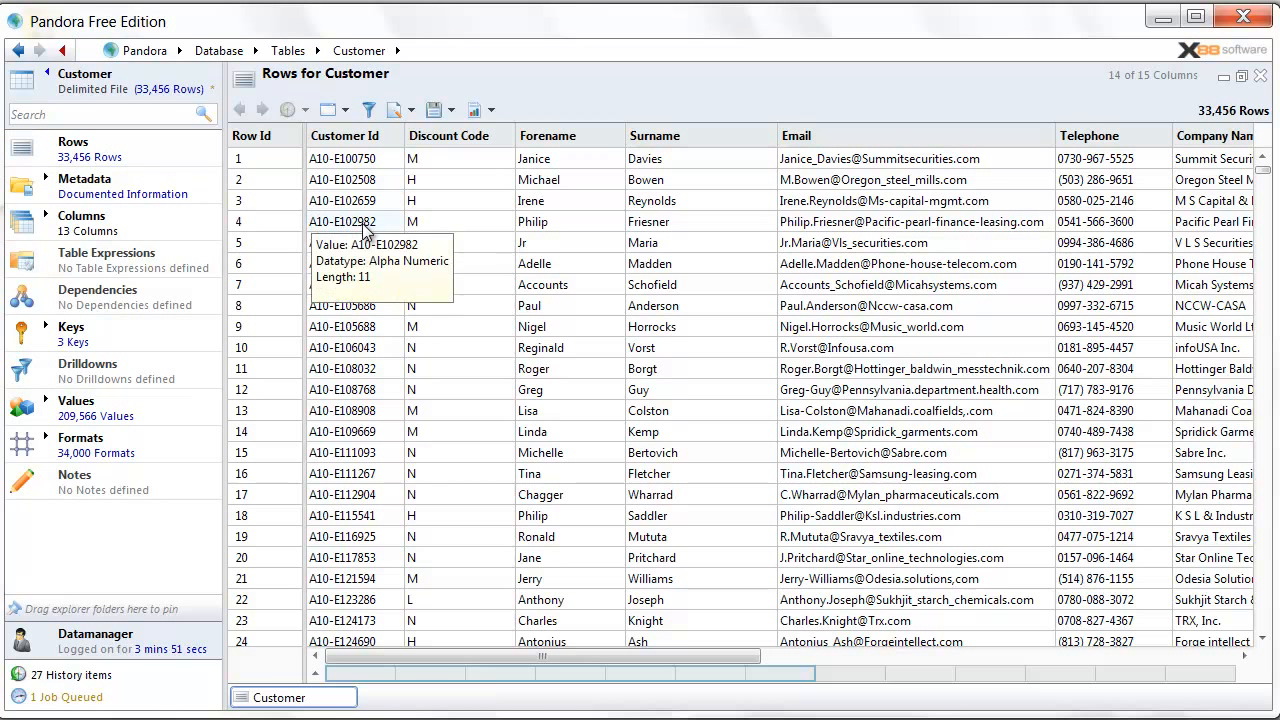
left_click(316, 674)
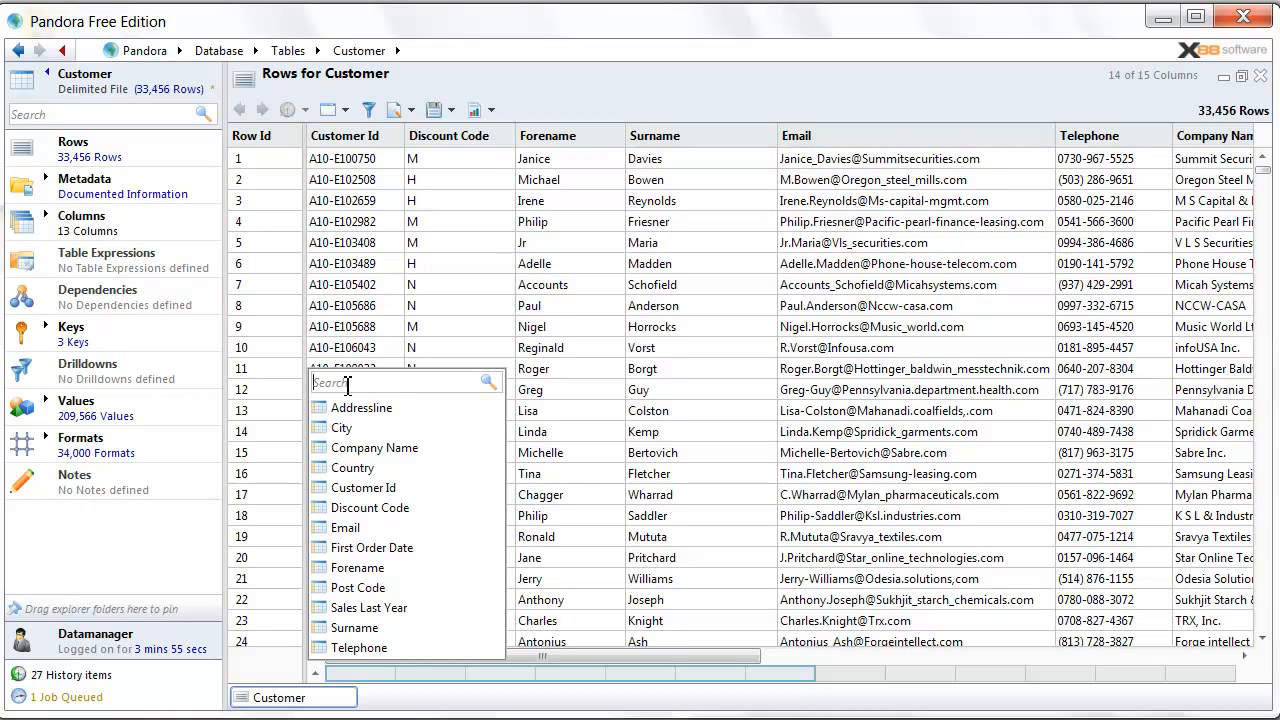
type("countr")
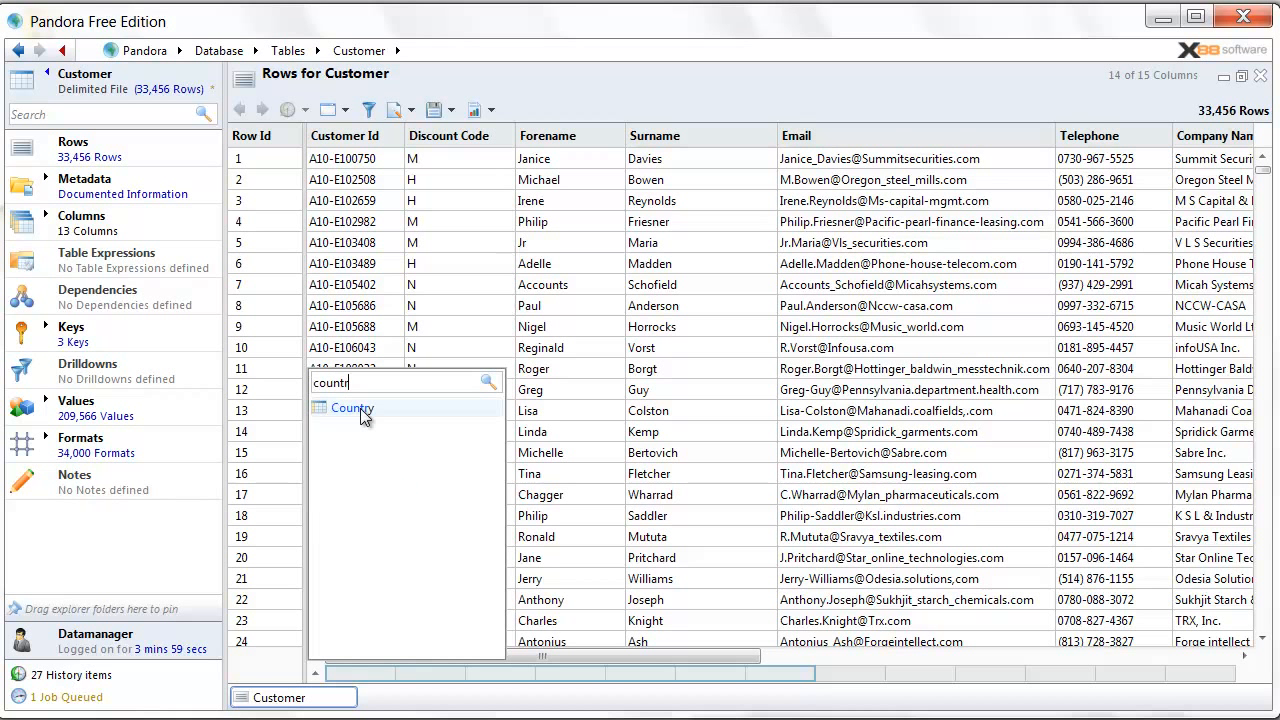
left_click(360, 408)
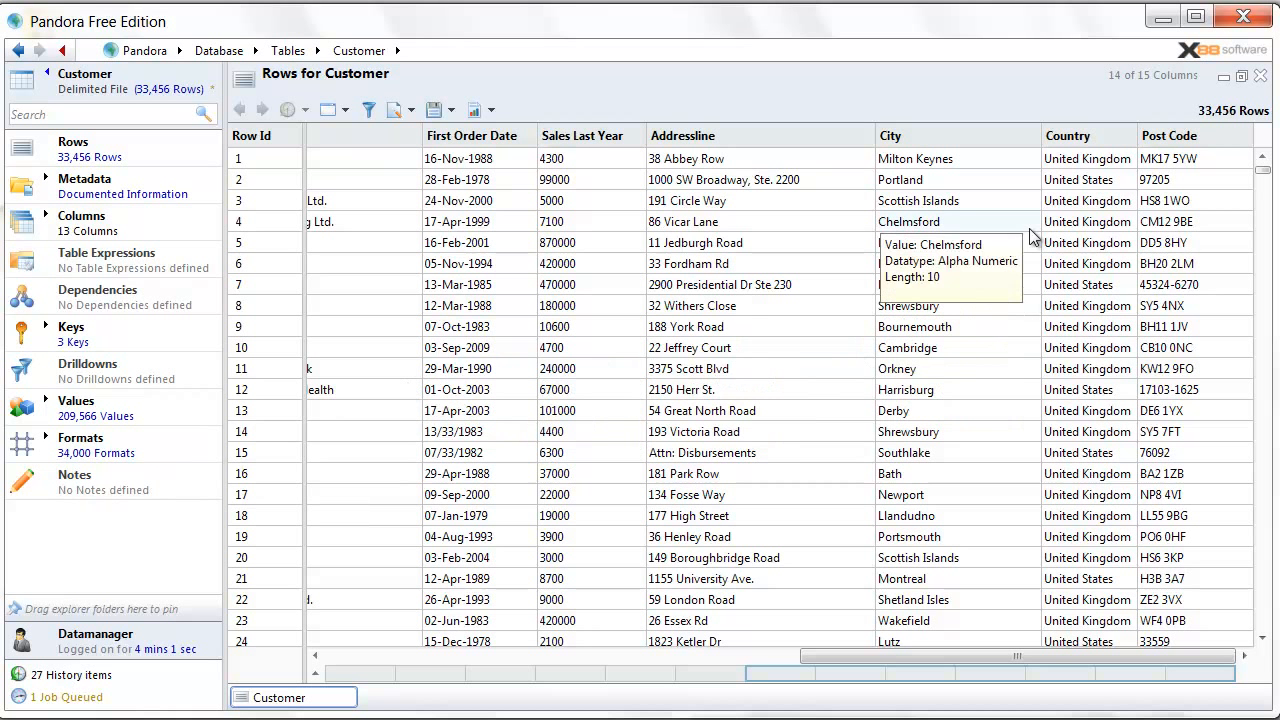
- Filter the rows to keep only Country 'United Kingdom', leaving 23,408 rows
mouse_move(1050, 207)
left_click(1058, 167)
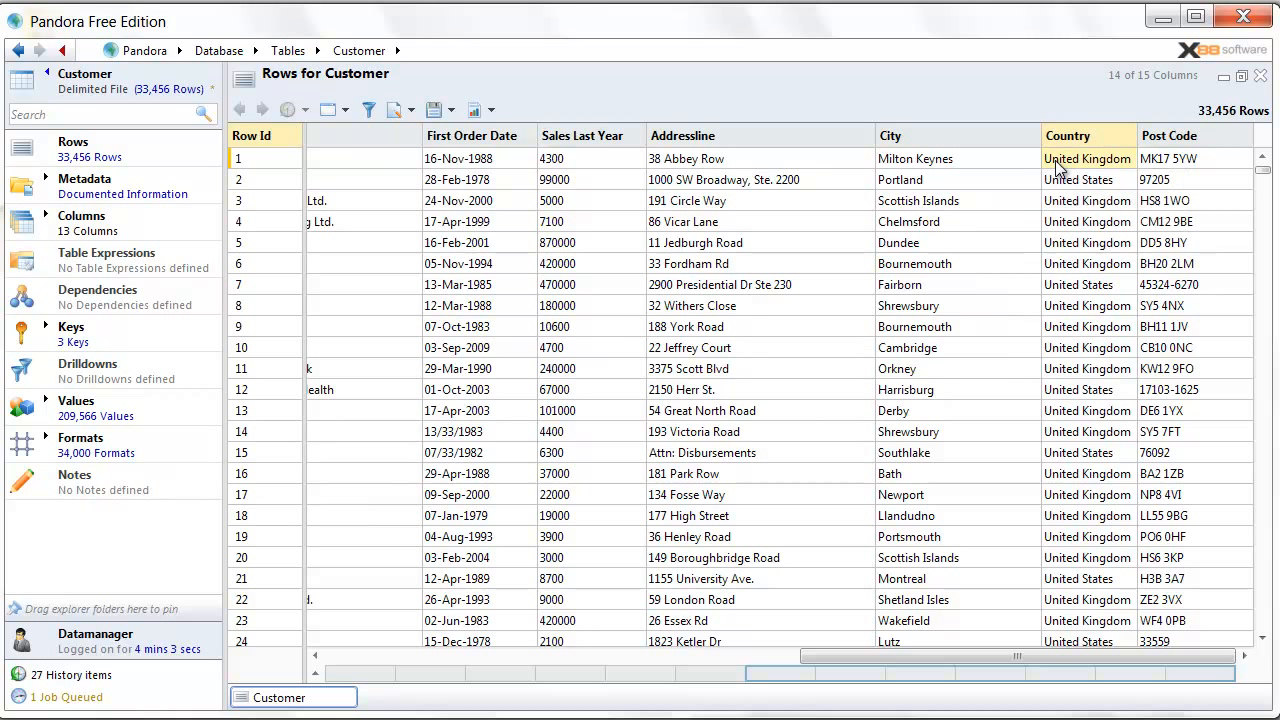
right_click(1086, 163)
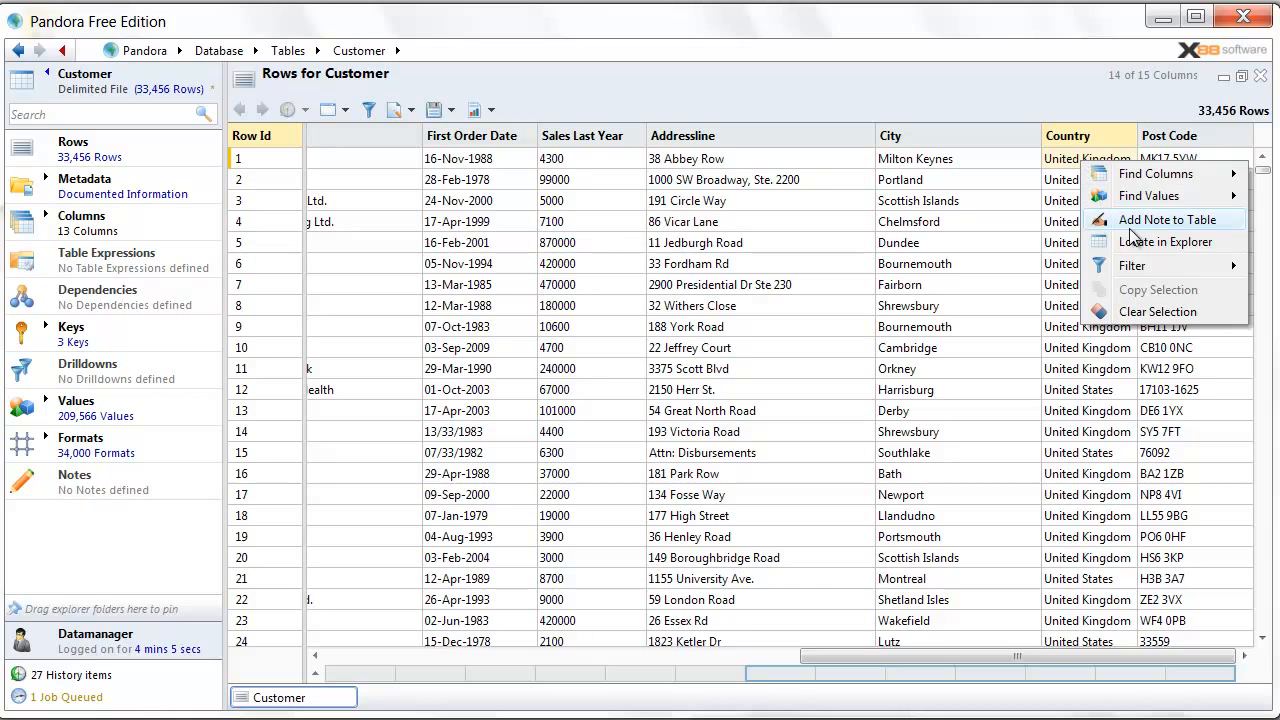
mouse_move(1150, 268)
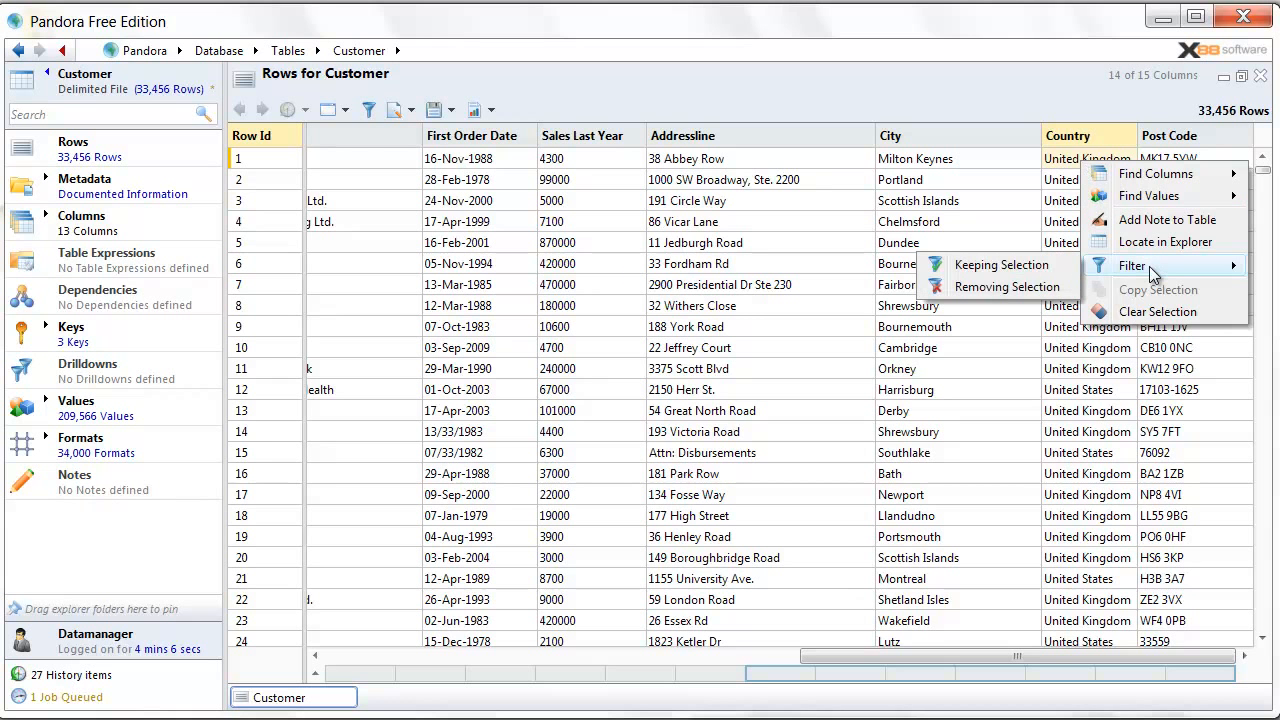
left_click(1060, 272)
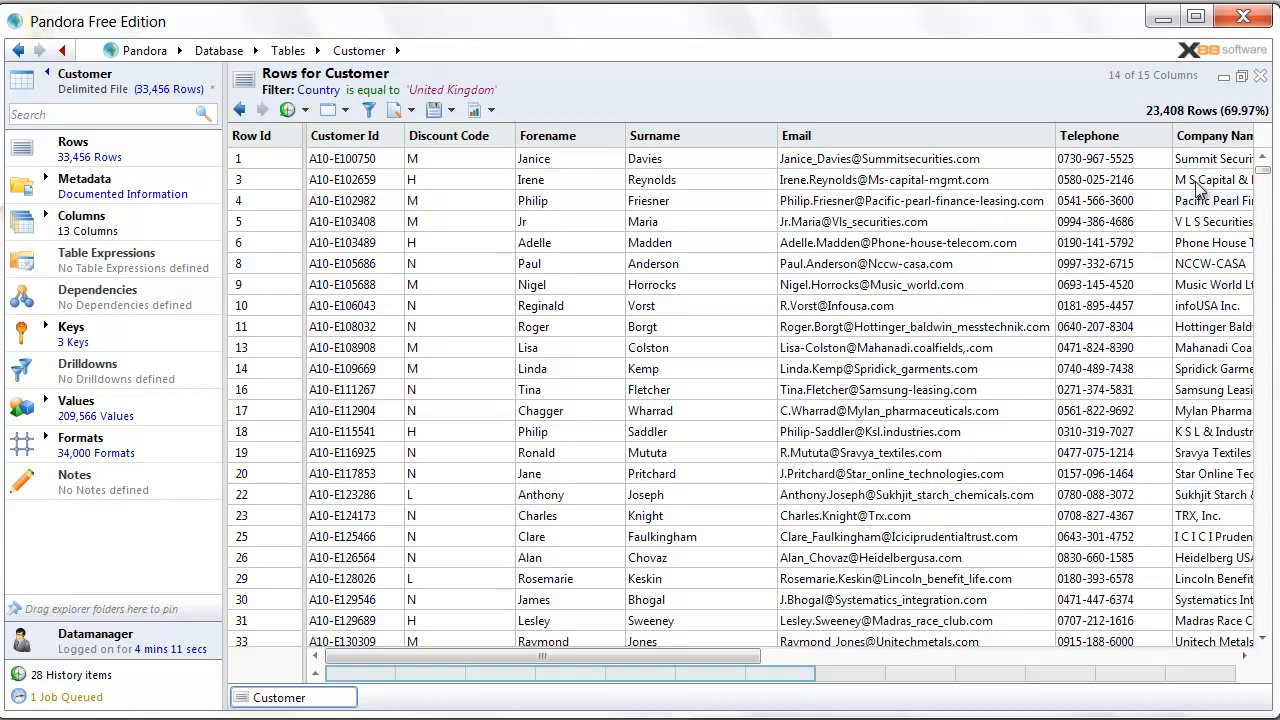
- Bring up the Post Code column's options and its Profile submenu
left_click_drag(737, 667, 1214, 680)
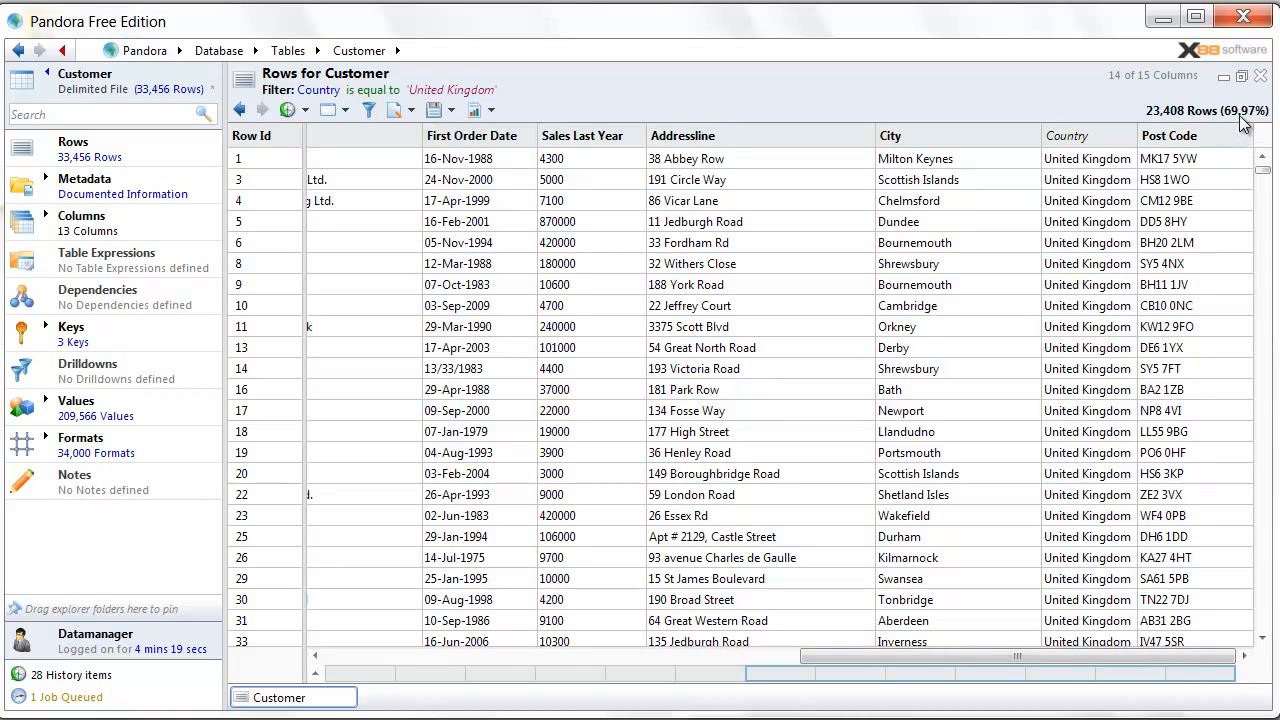
right_click(1153, 146)
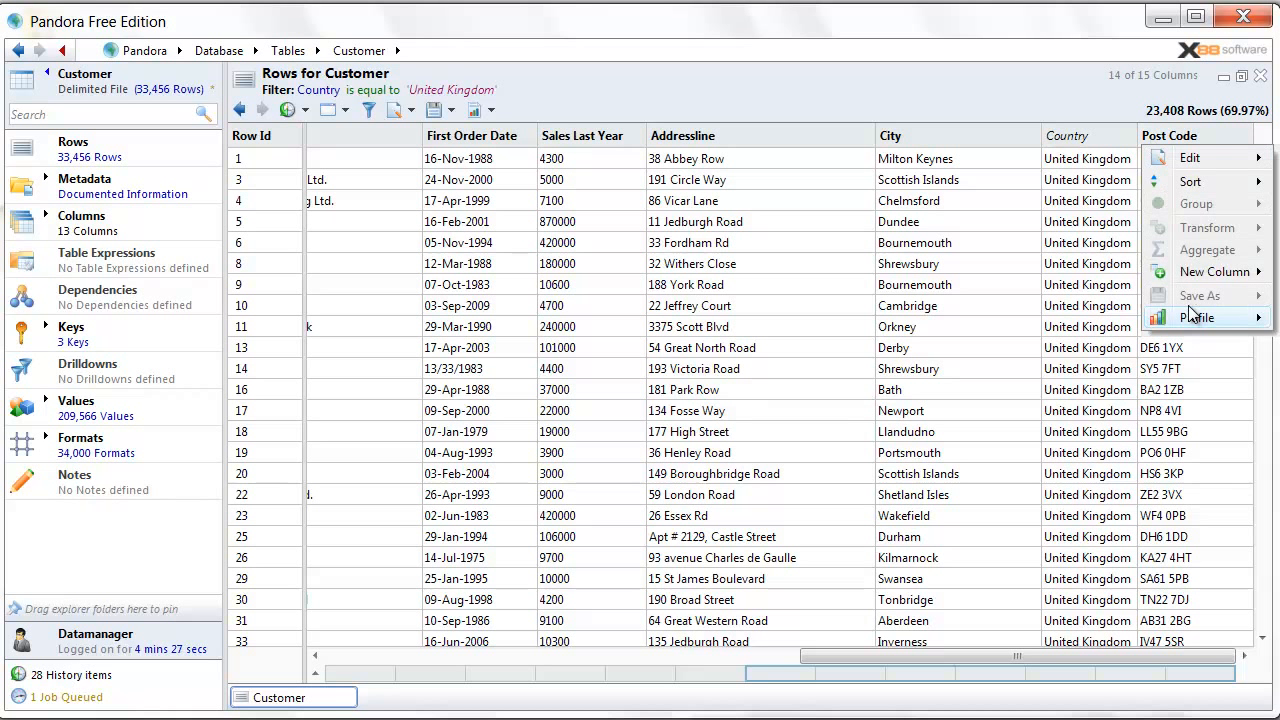
mouse_move(1194, 318)
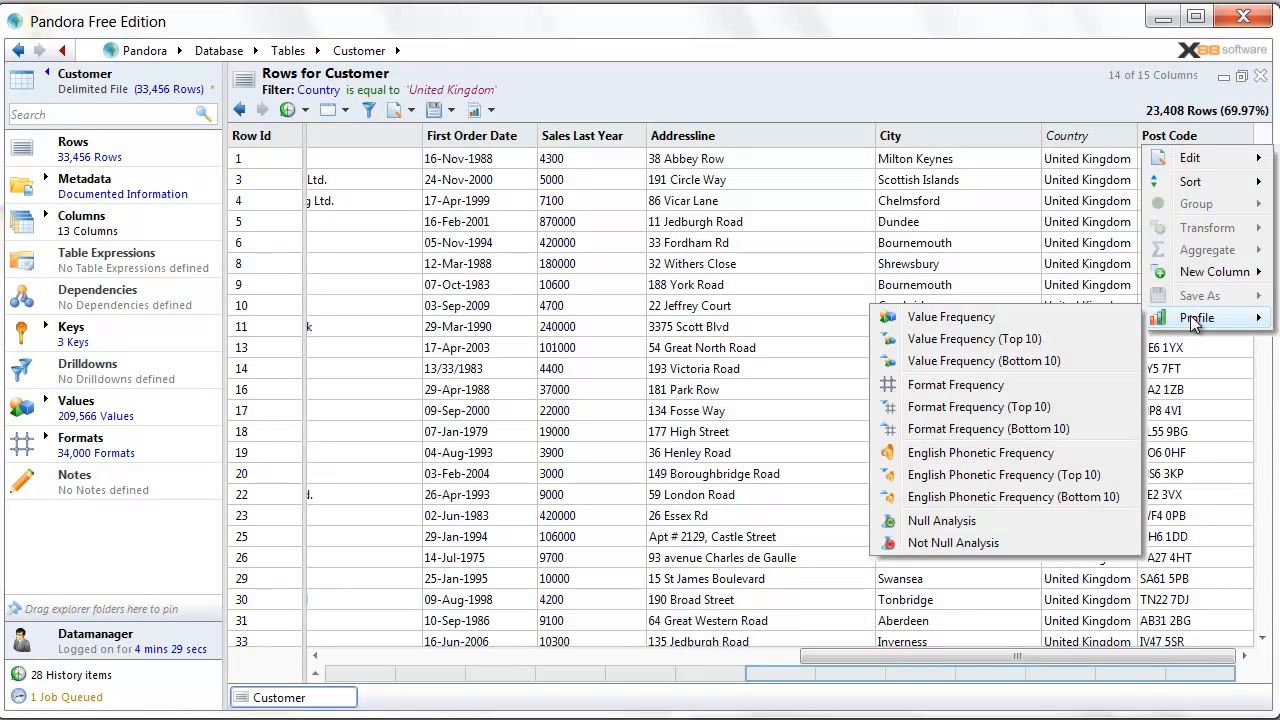
- Run a Post Code format frequency analysis and narrow the Simple Format, Values and Total Rows columns
left_click(1021, 384)
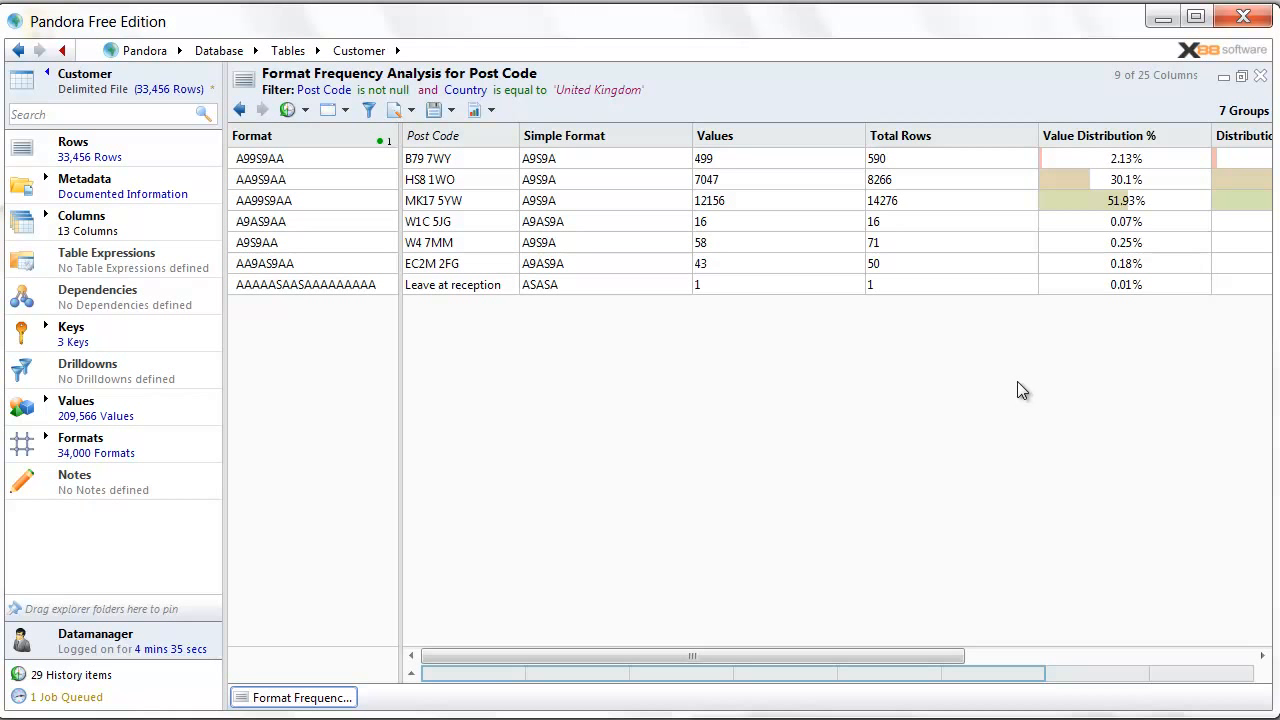
left_click_drag(692, 136, 631, 136)
left_click_drag(805, 136, 705, 136)
left_click_drag(877, 136, 790, 136)
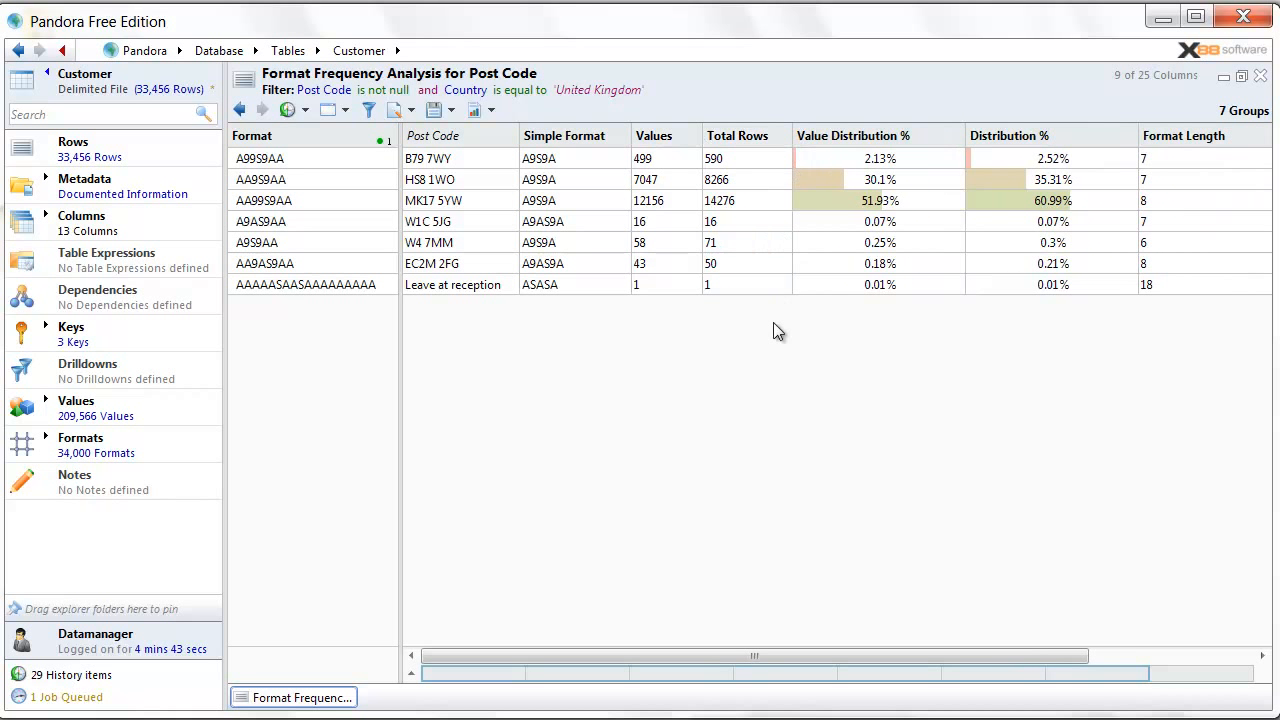
- Select the six genuine postcode format rows, then the 'Leave at reception' entry
left_click(454, 158)
left_click_drag(455, 163, 460, 268)
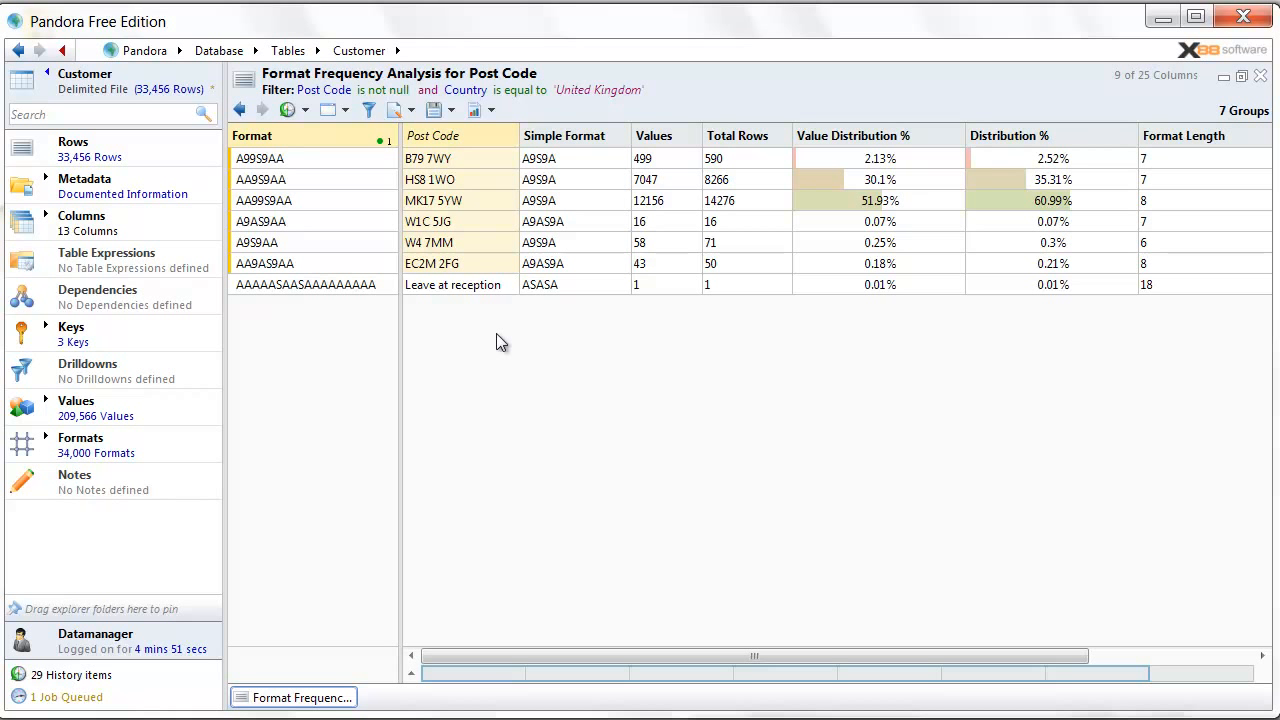
left_click(470, 288)
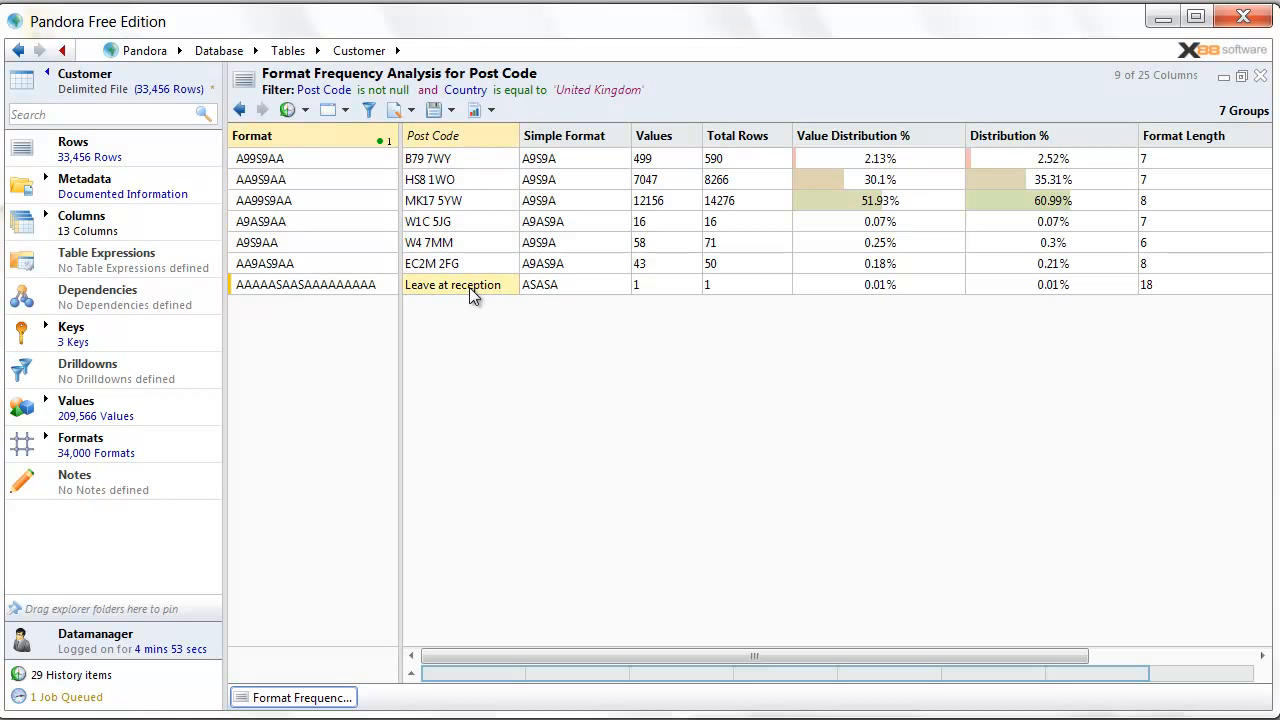
- Close the format analysis and go up three levels to the Pandora root
left_click(1260, 77)
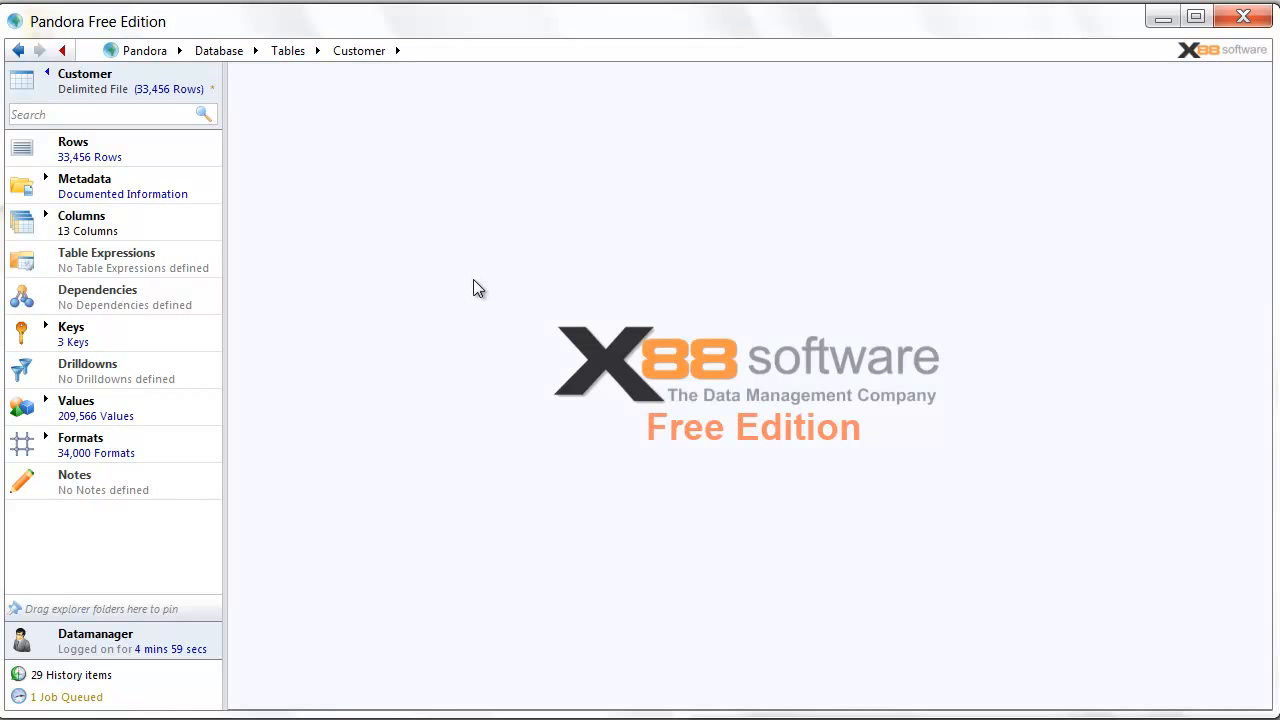
left_click(47, 74)
left_click(47, 74)
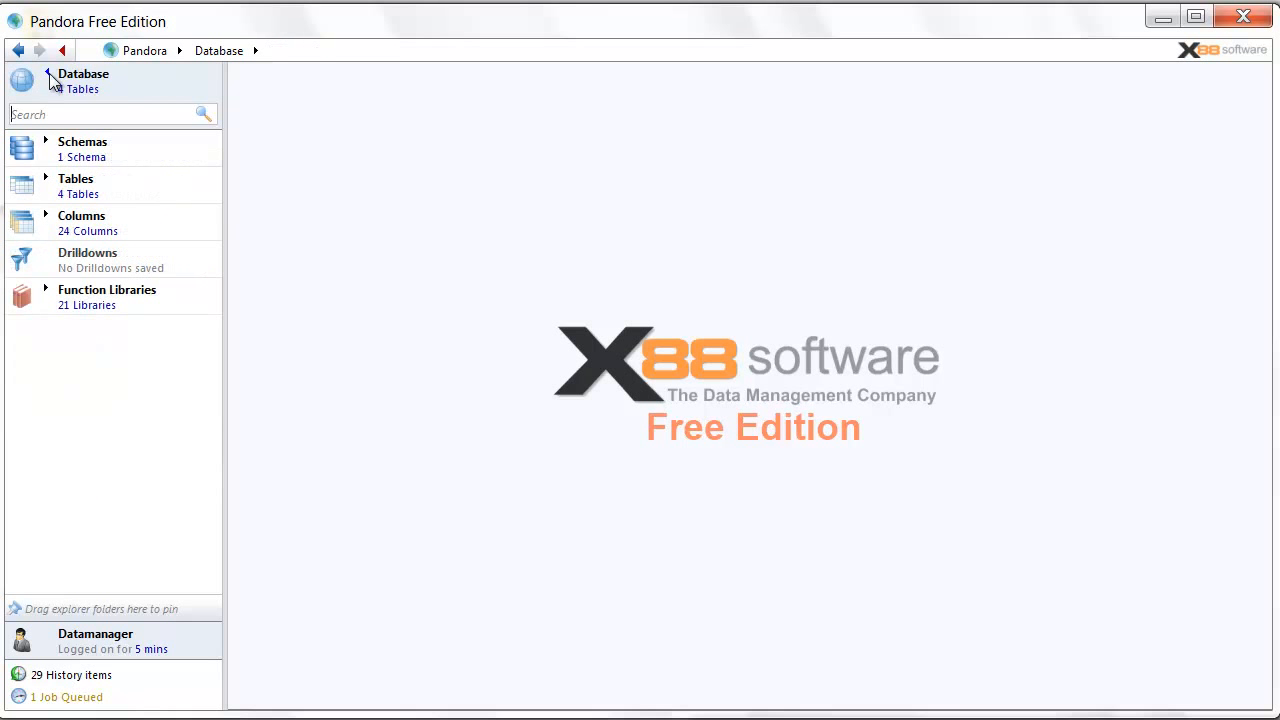
left_click(48, 74)
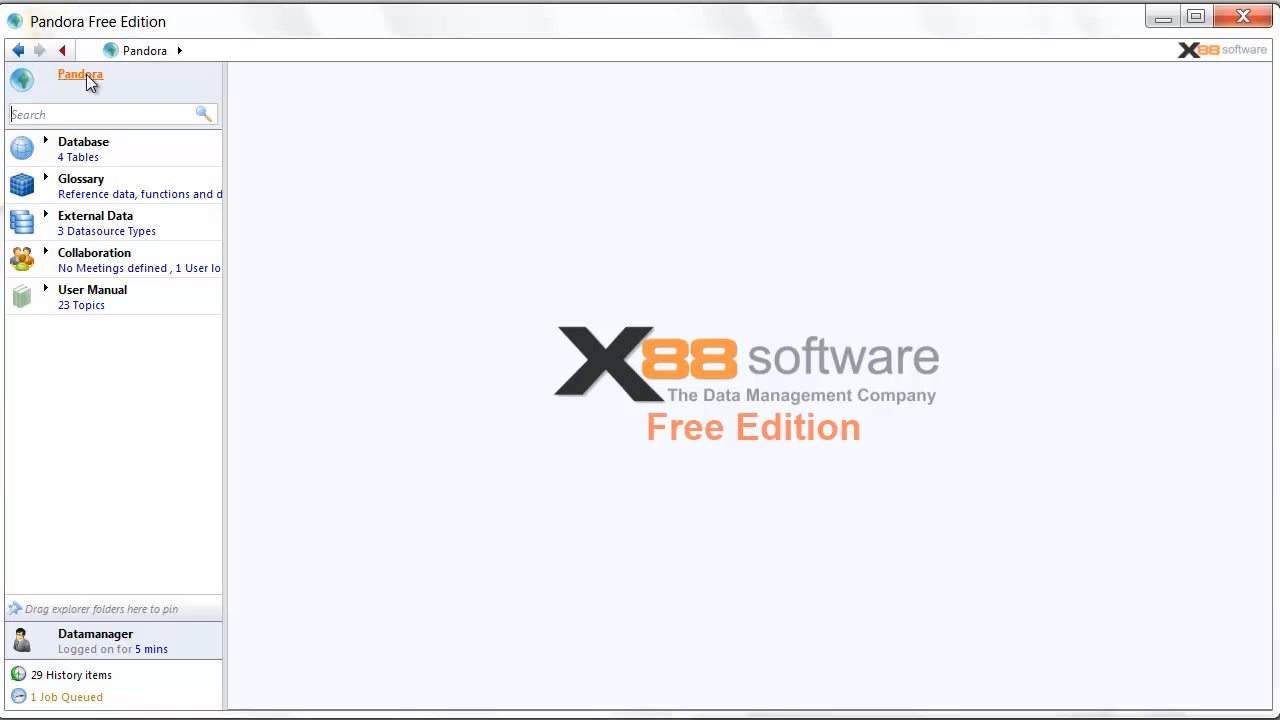